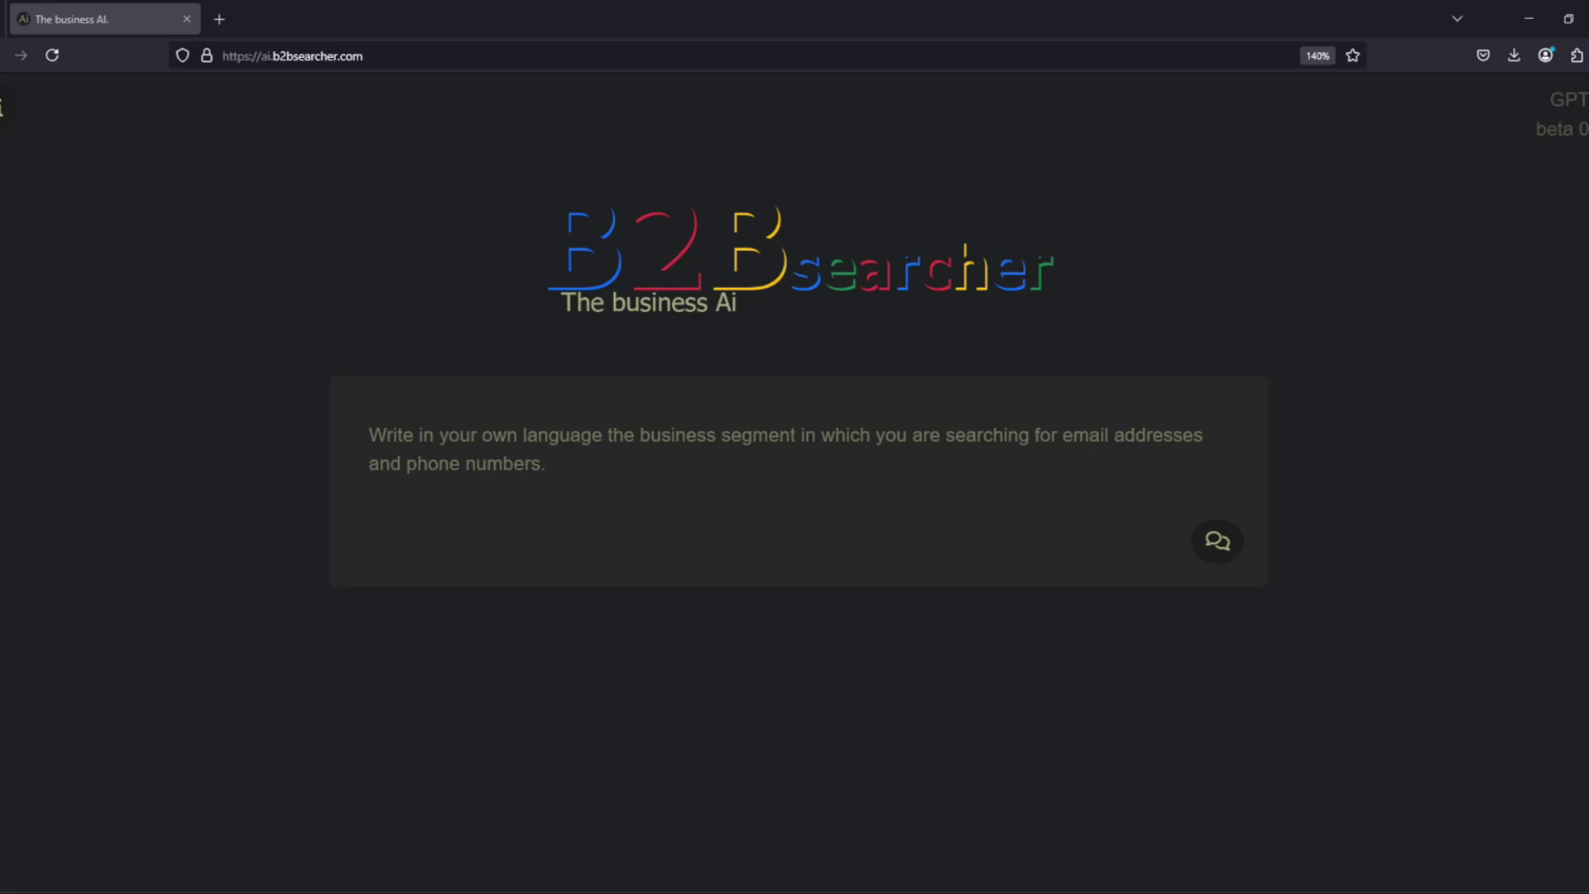
# Step: Submit the search request 'I am looking for hotels.' in B2Bsearcher AI
pyautogui.click(976, 449)
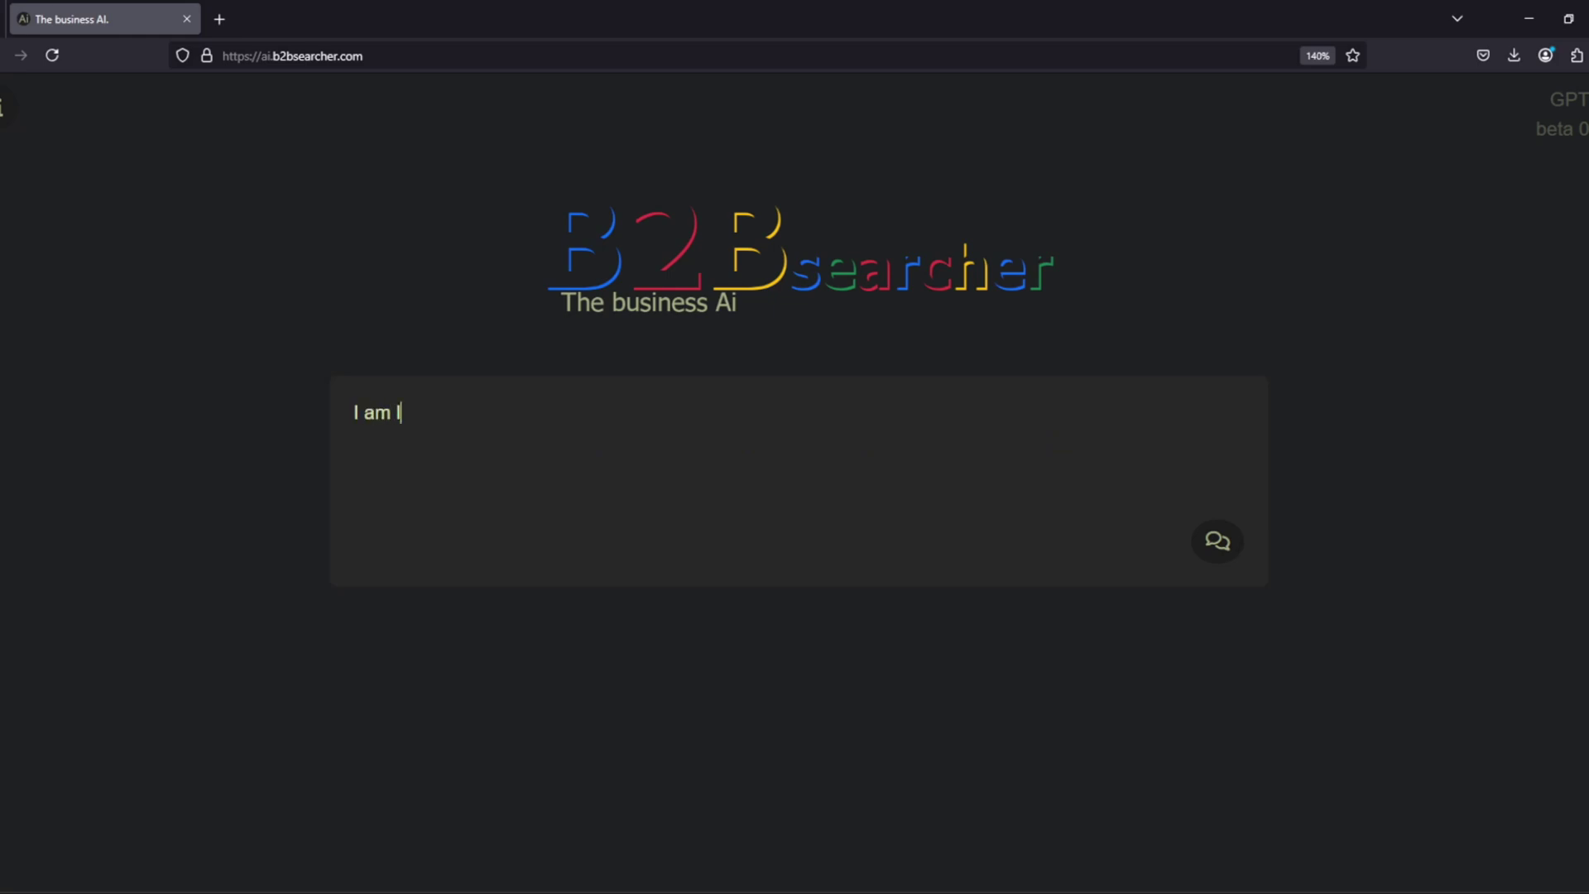
pyautogui.write('I am looking for hot')
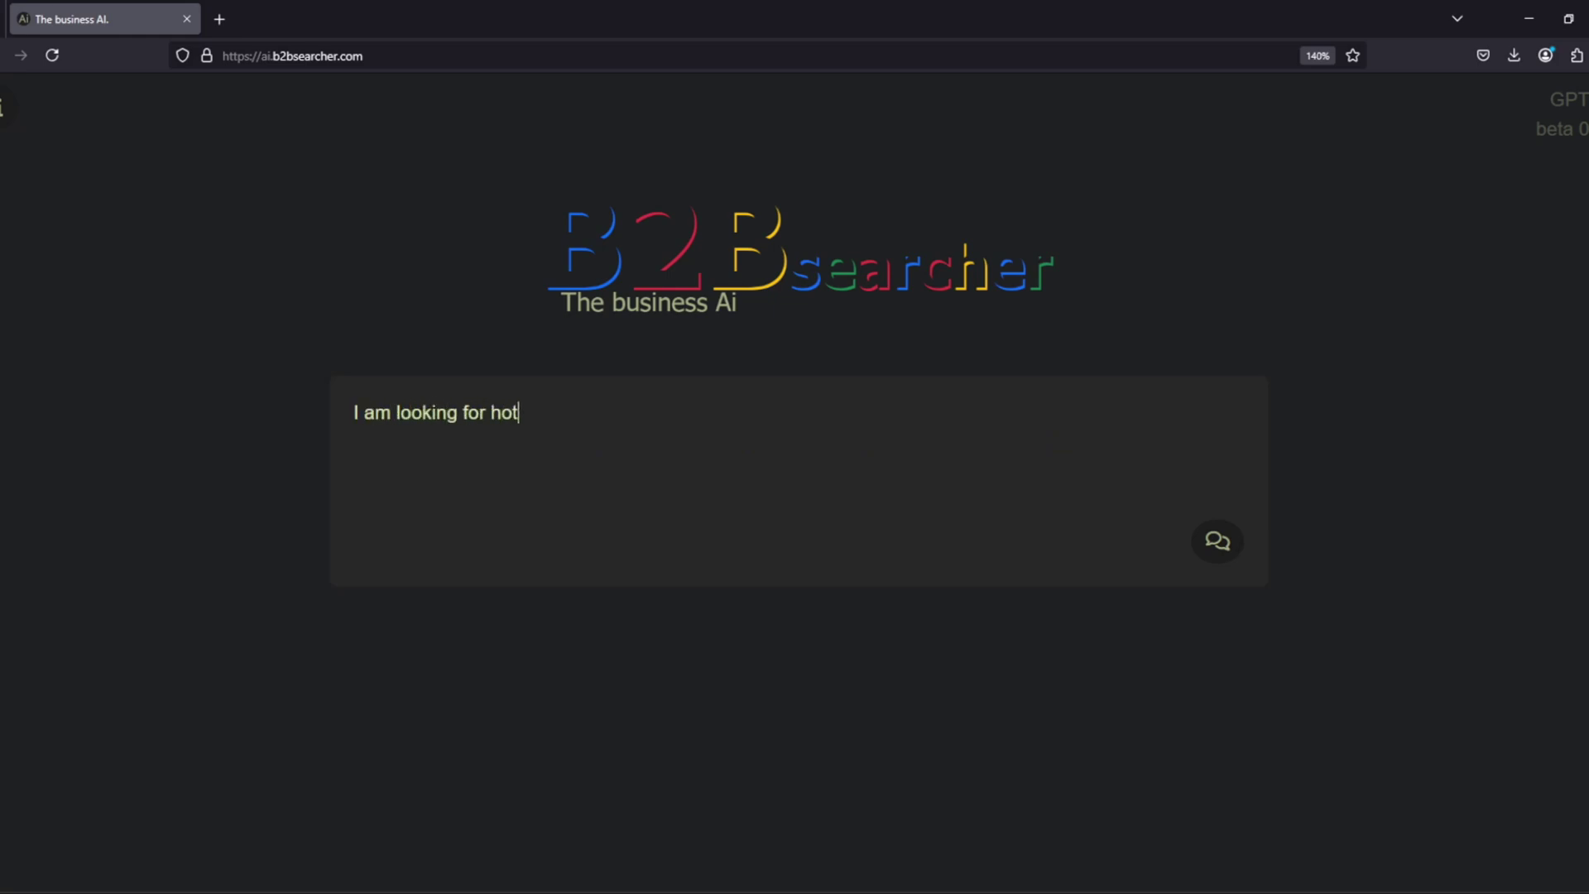
pyautogui.write('els.')
pyautogui.press('Return')
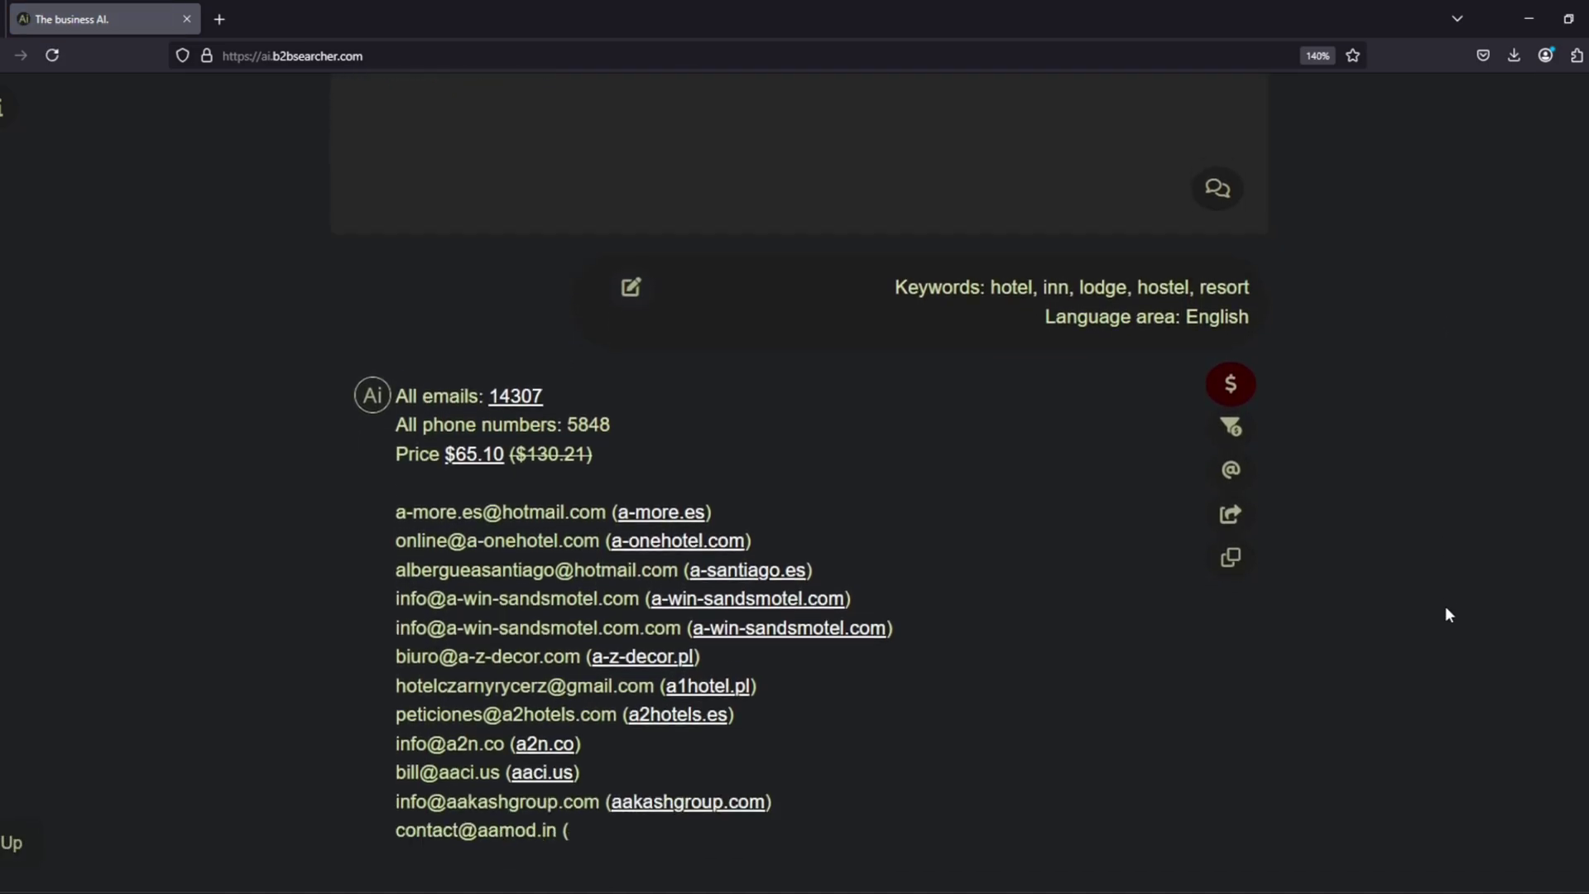
# Step: Review the search's language and keywords (hotel, inn, lodge, hostel, resort), singling out 'inn'
pyautogui.scroll(4, 1446, 607)
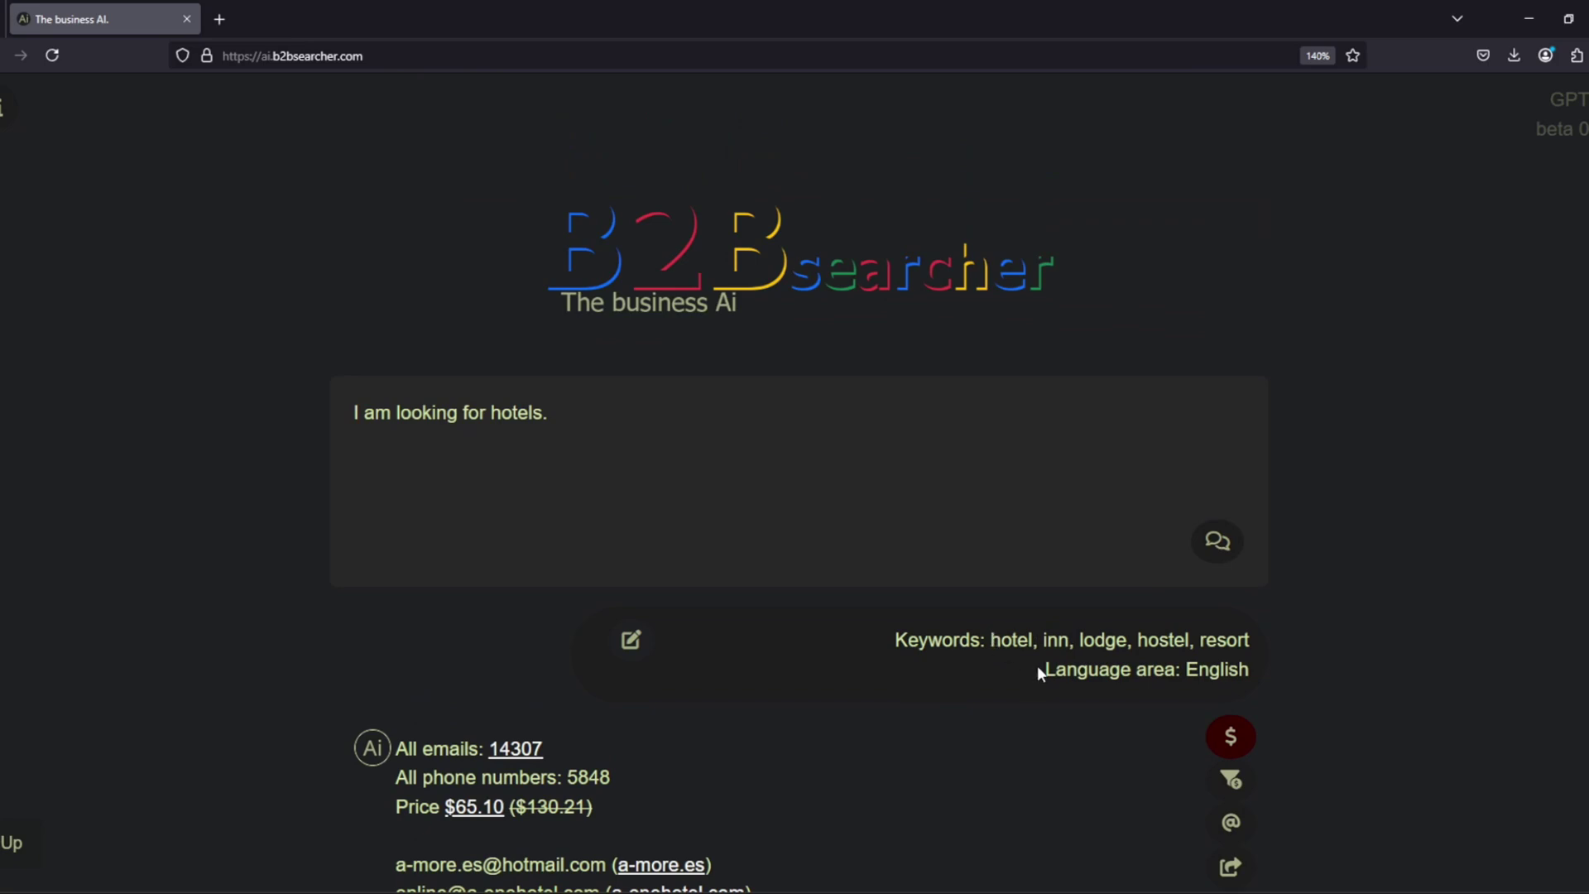
pyautogui.moveTo(1039, 667); pyautogui.dragTo(1261, 677)
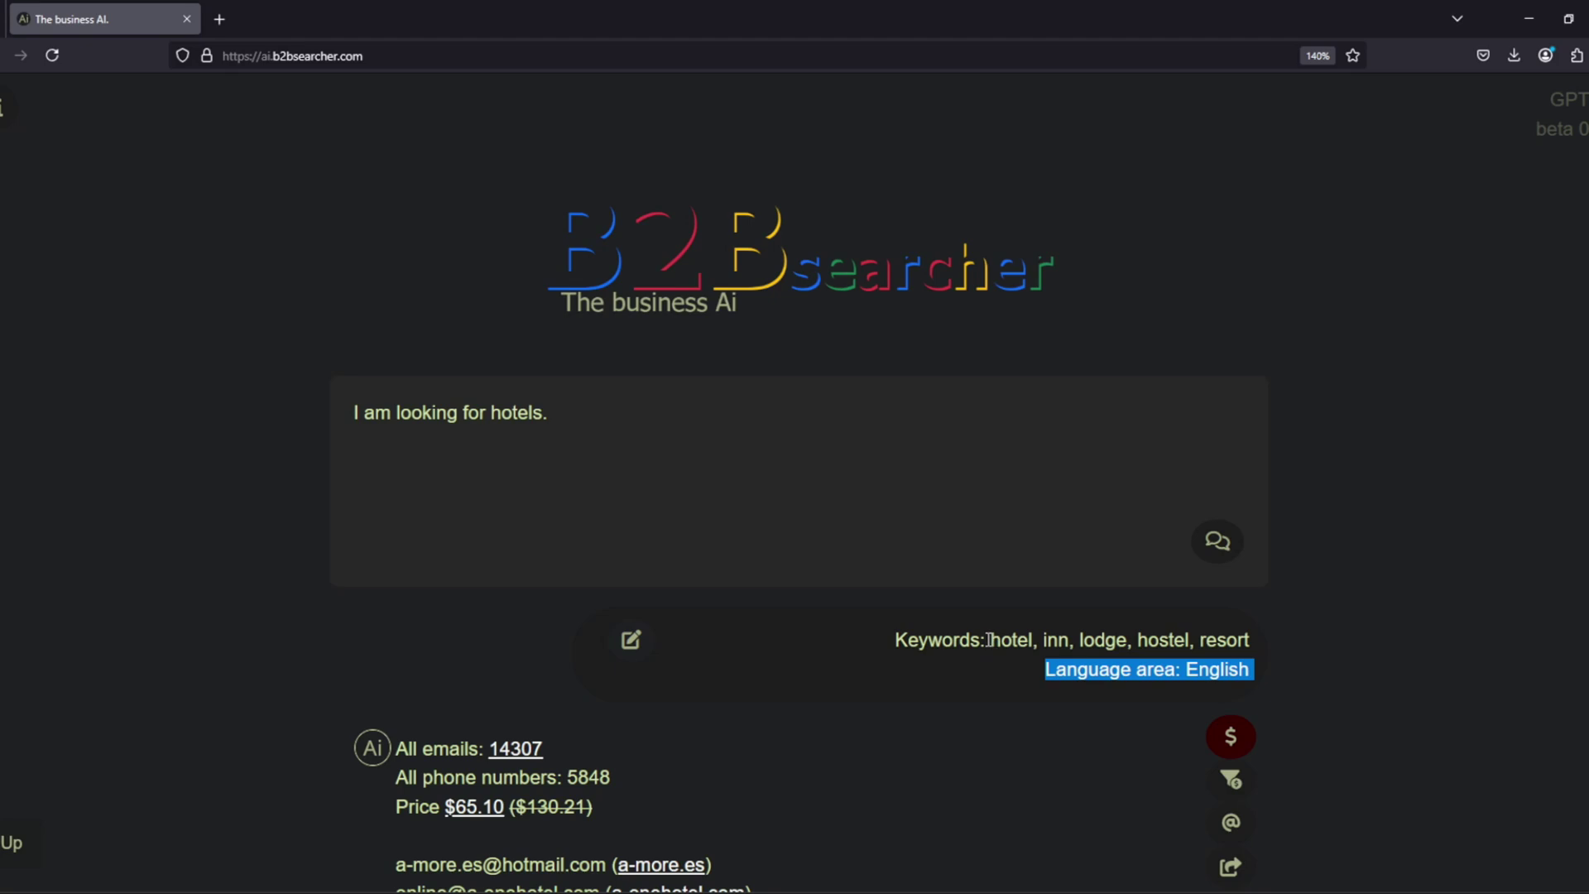
pyautogui.moveTo(988, 640); pyautogui.dragTo(1251, 640)
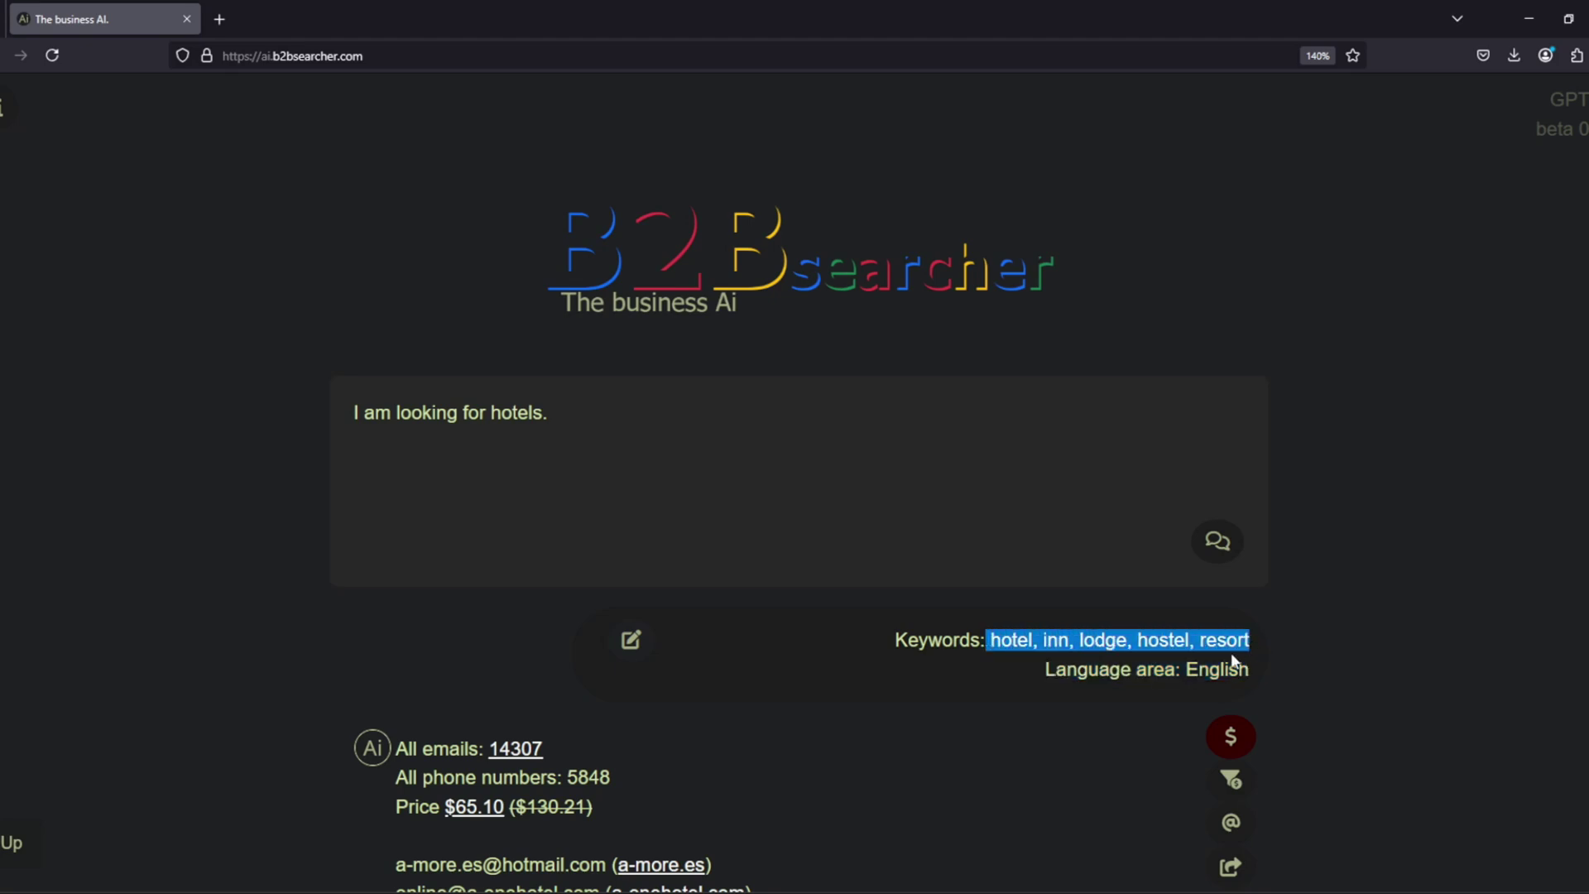
pyautogui.doubleClick(1056, 652)
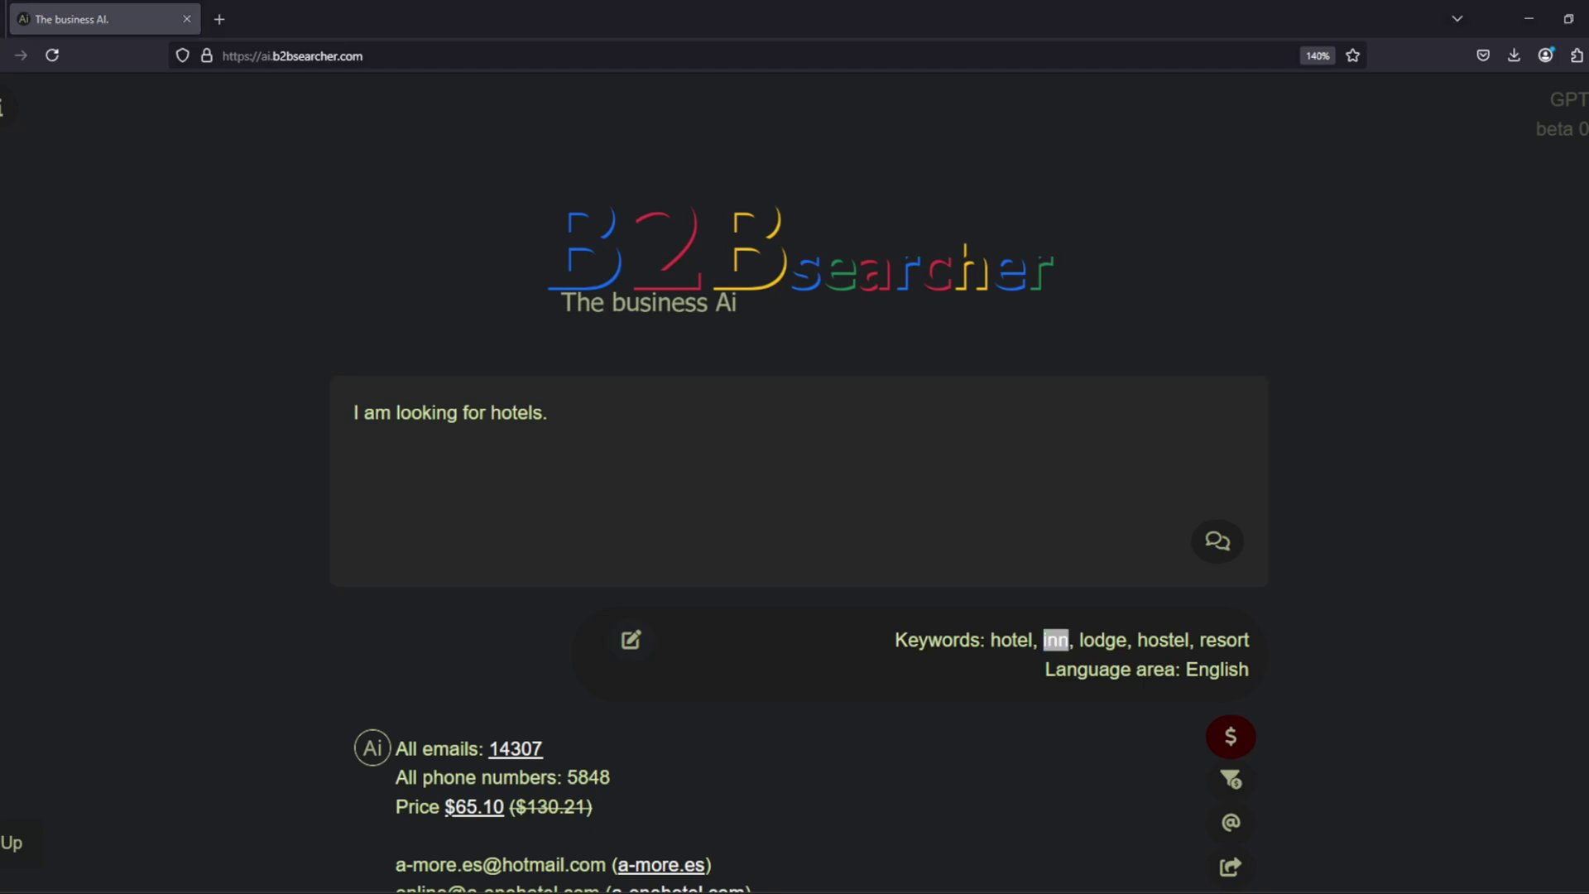
# Step: Rerun the search excluding 'inn' and check the new keywords hotel, resort, lodge, accommodation, guesthouse
pyautogui.click(735, 430)
pyautogui.write('Dont use the keyword "inn" as well.')
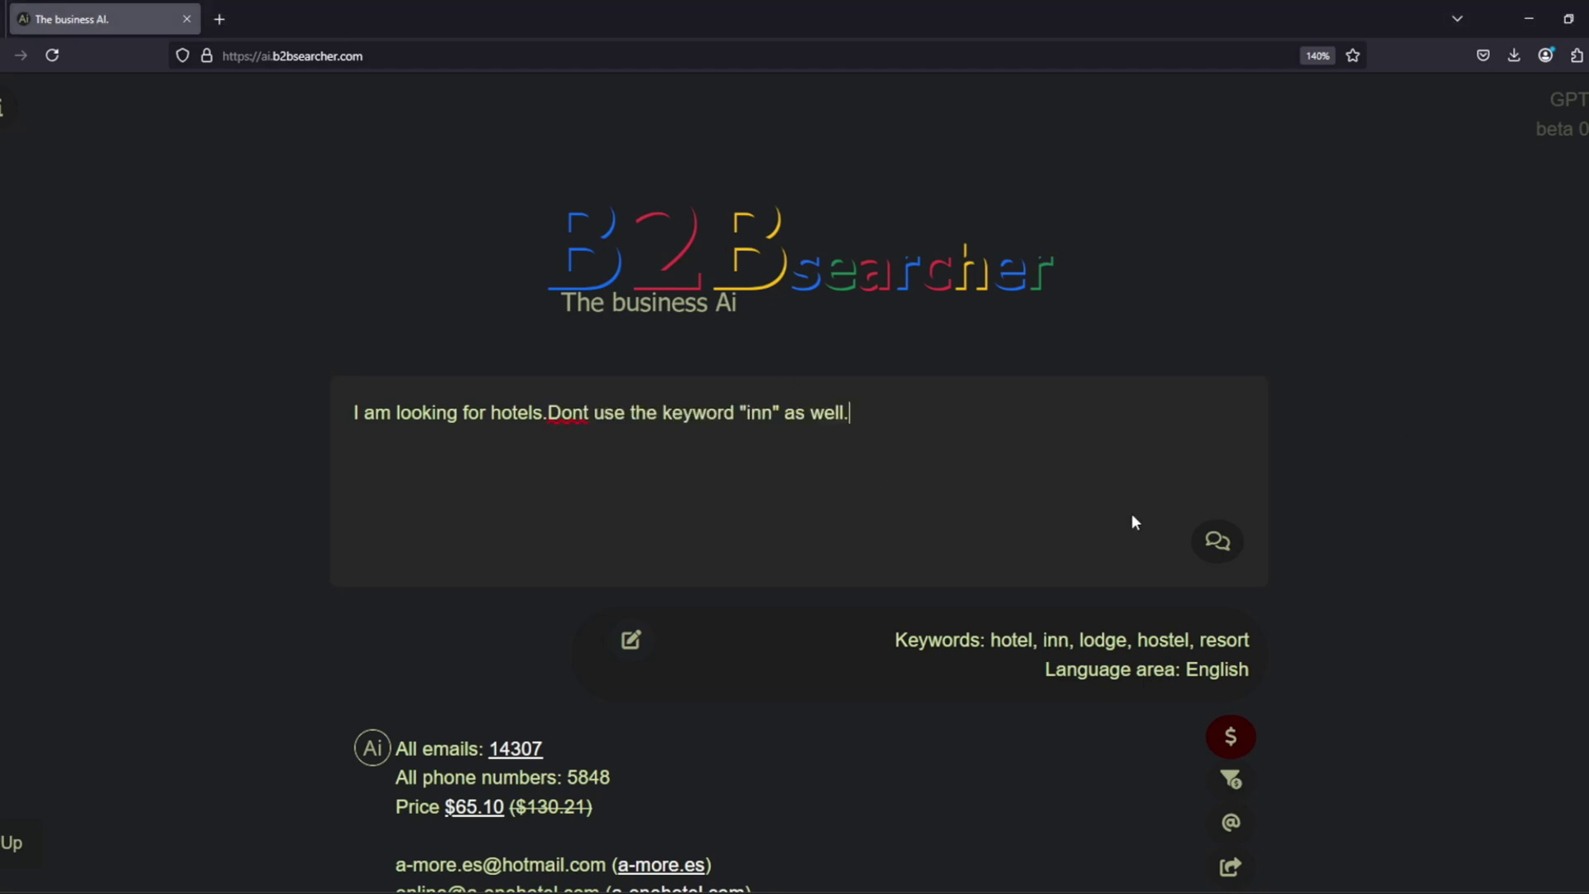
pyautogui.click(1217, 540)
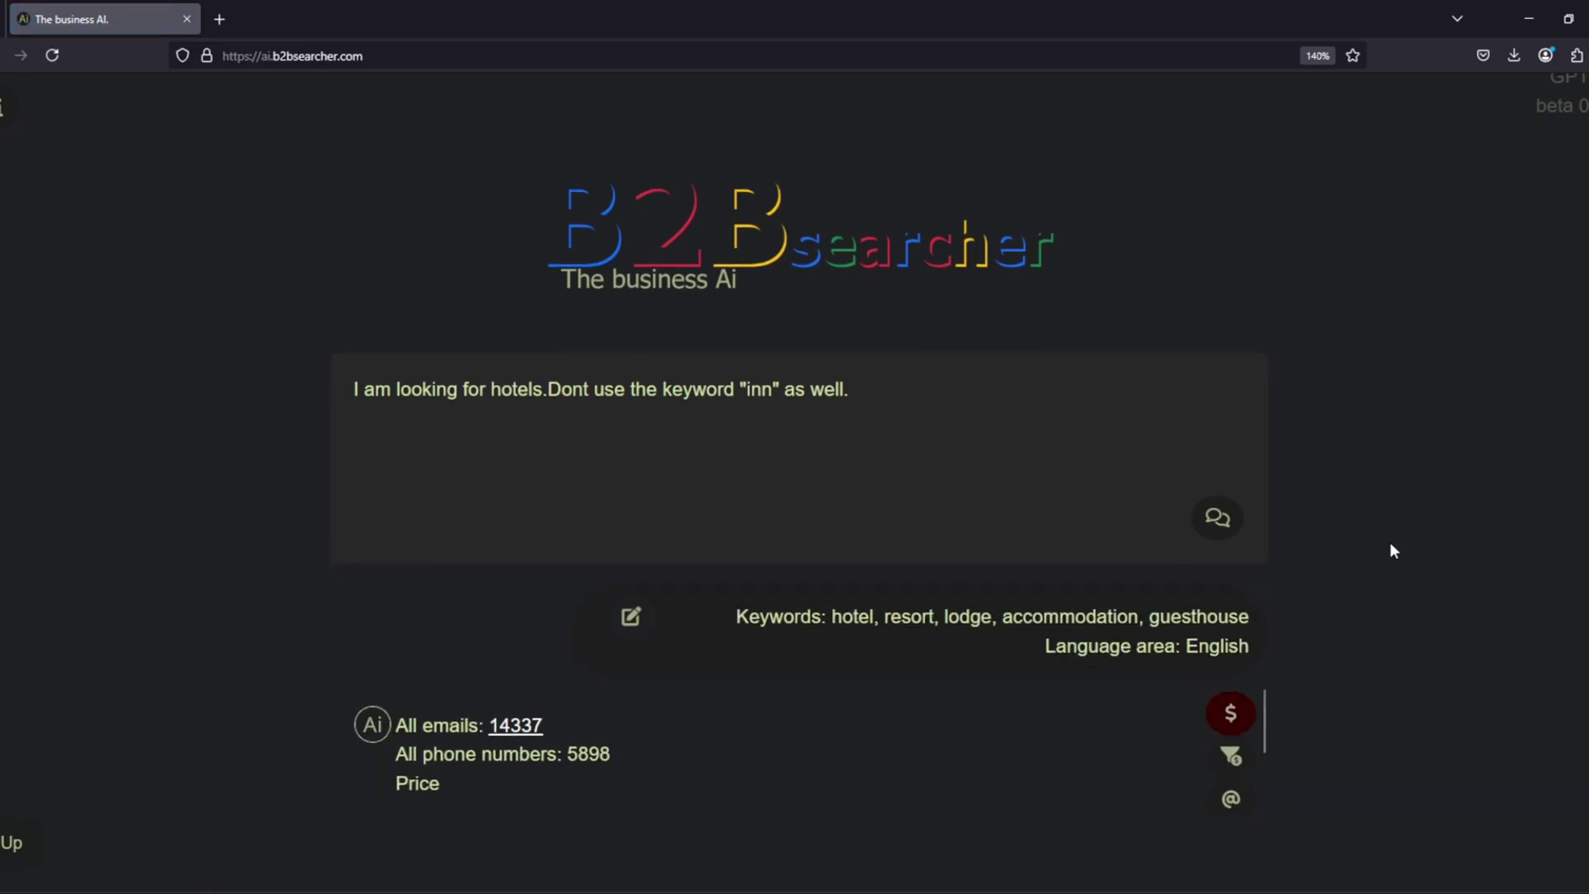
pyautogui.scroll(3, 975, 640)
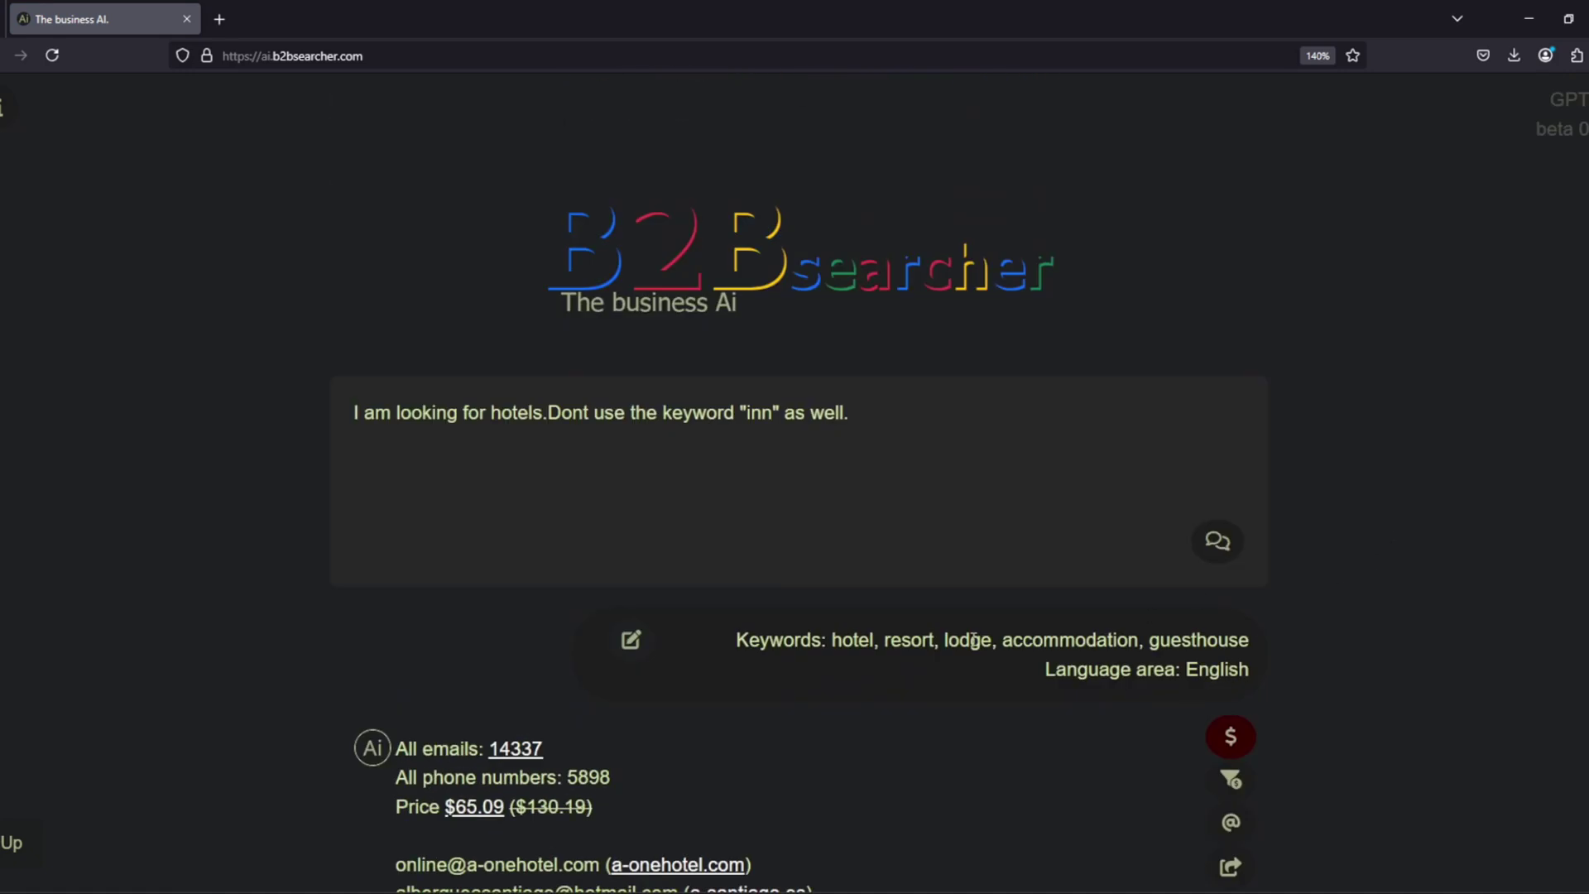
pyautogui.moveTo(833, 640); pyautogui.dragTo(1259, 641)
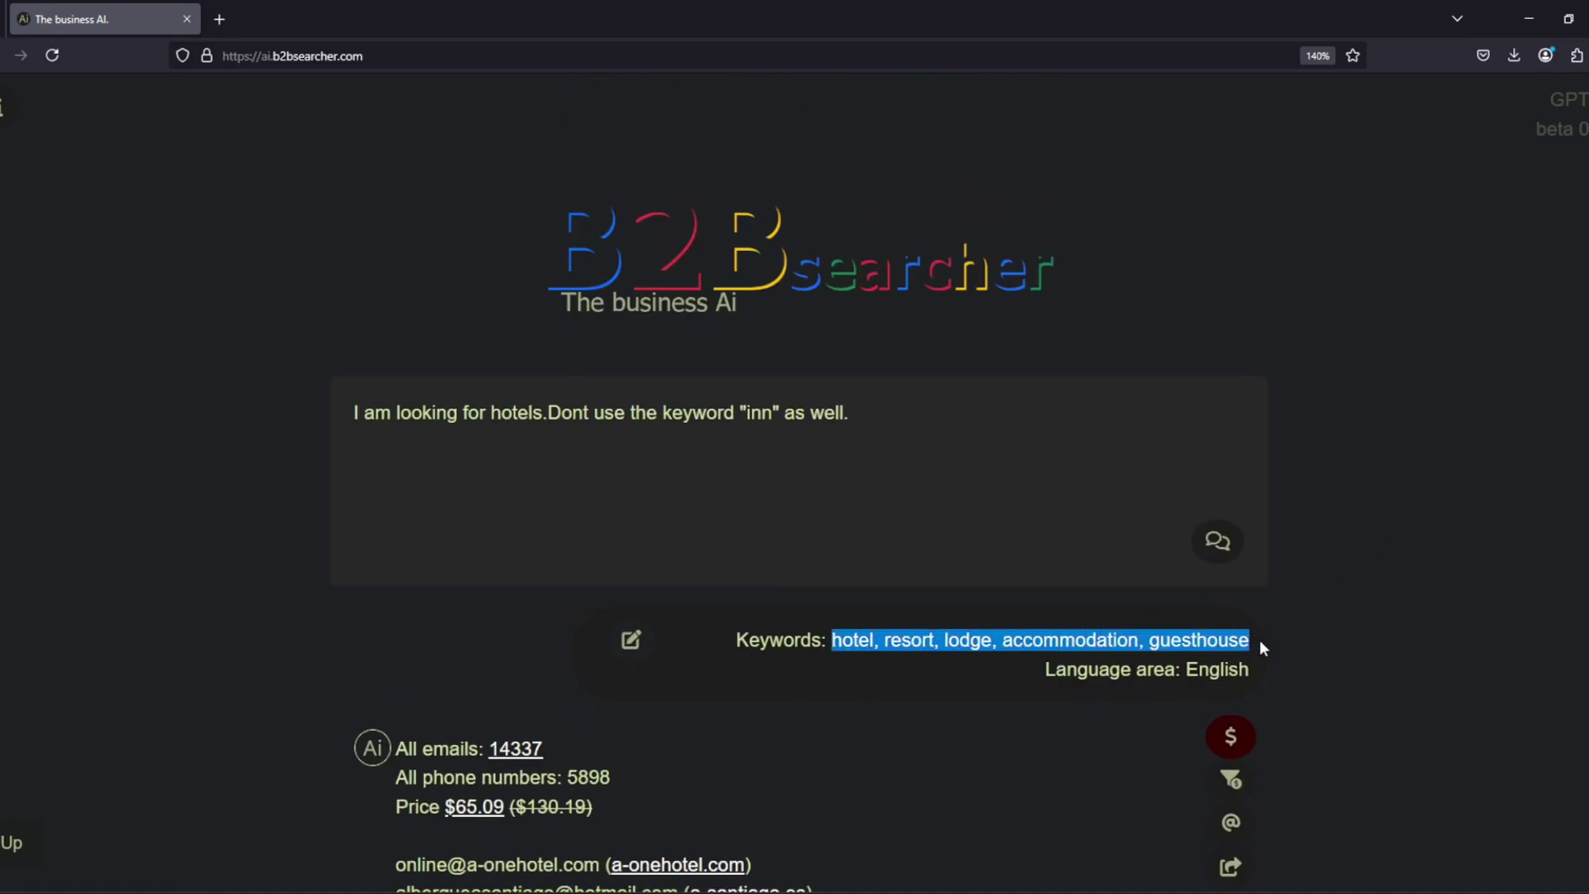
pyautogui.click(1320, 637)
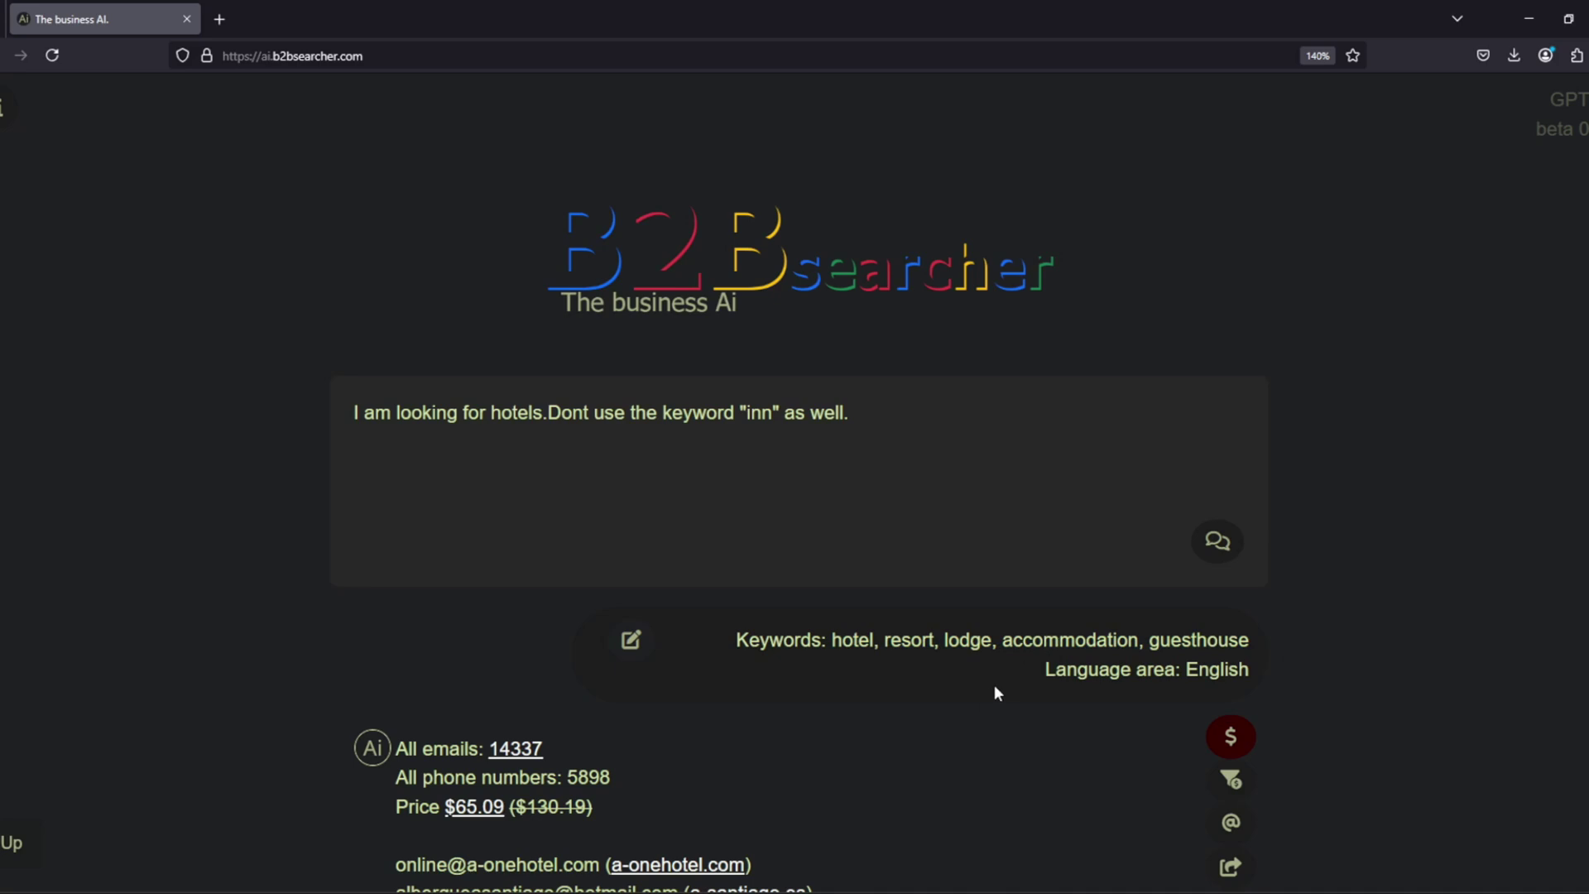
# Step: Review the totals of 14337 emails and 5898 phone numbers and the first result emails
pyautogui.scroll(-5, 995, 683)
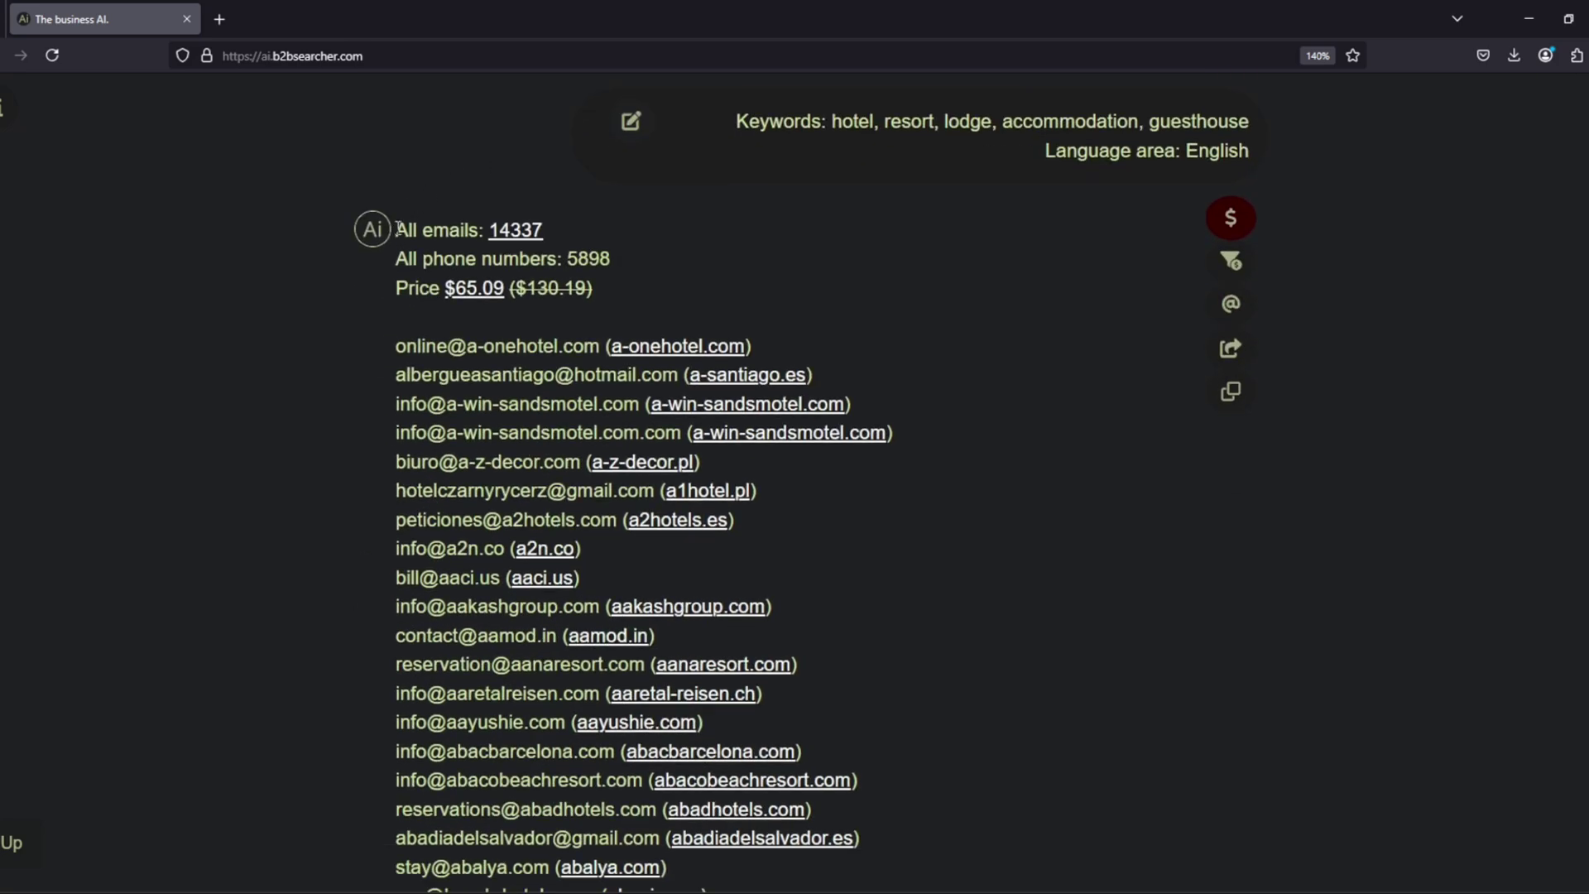
pyautogui.moveTo(399, 228); pyautogui.dragTo(538, 230)
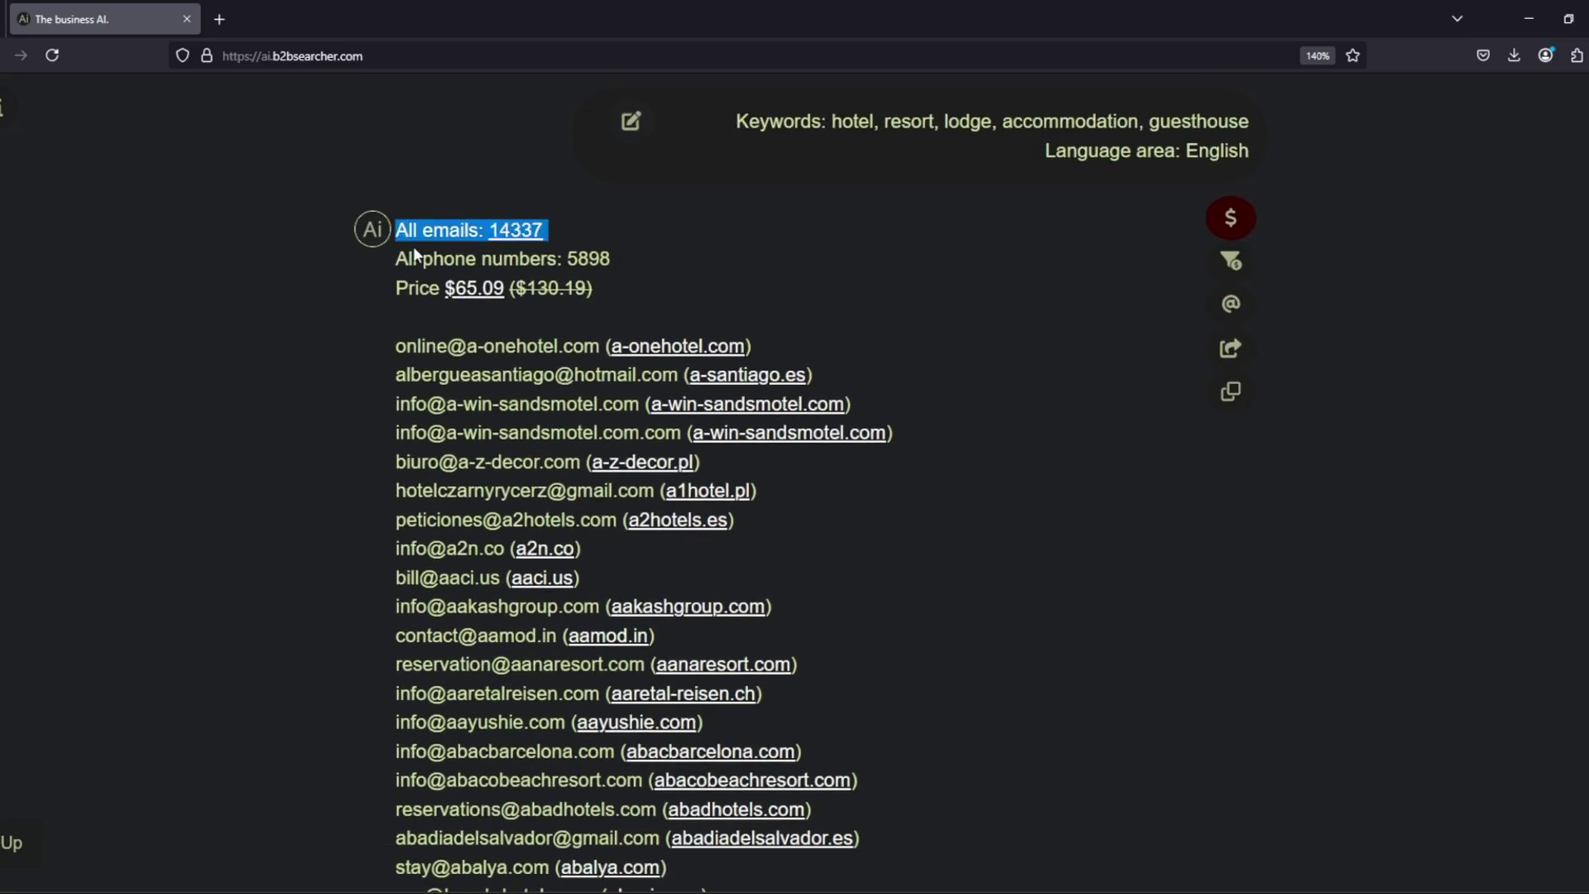
pyautogui.moveTo(399, 260); pyautogui.dragTo(612, 263)
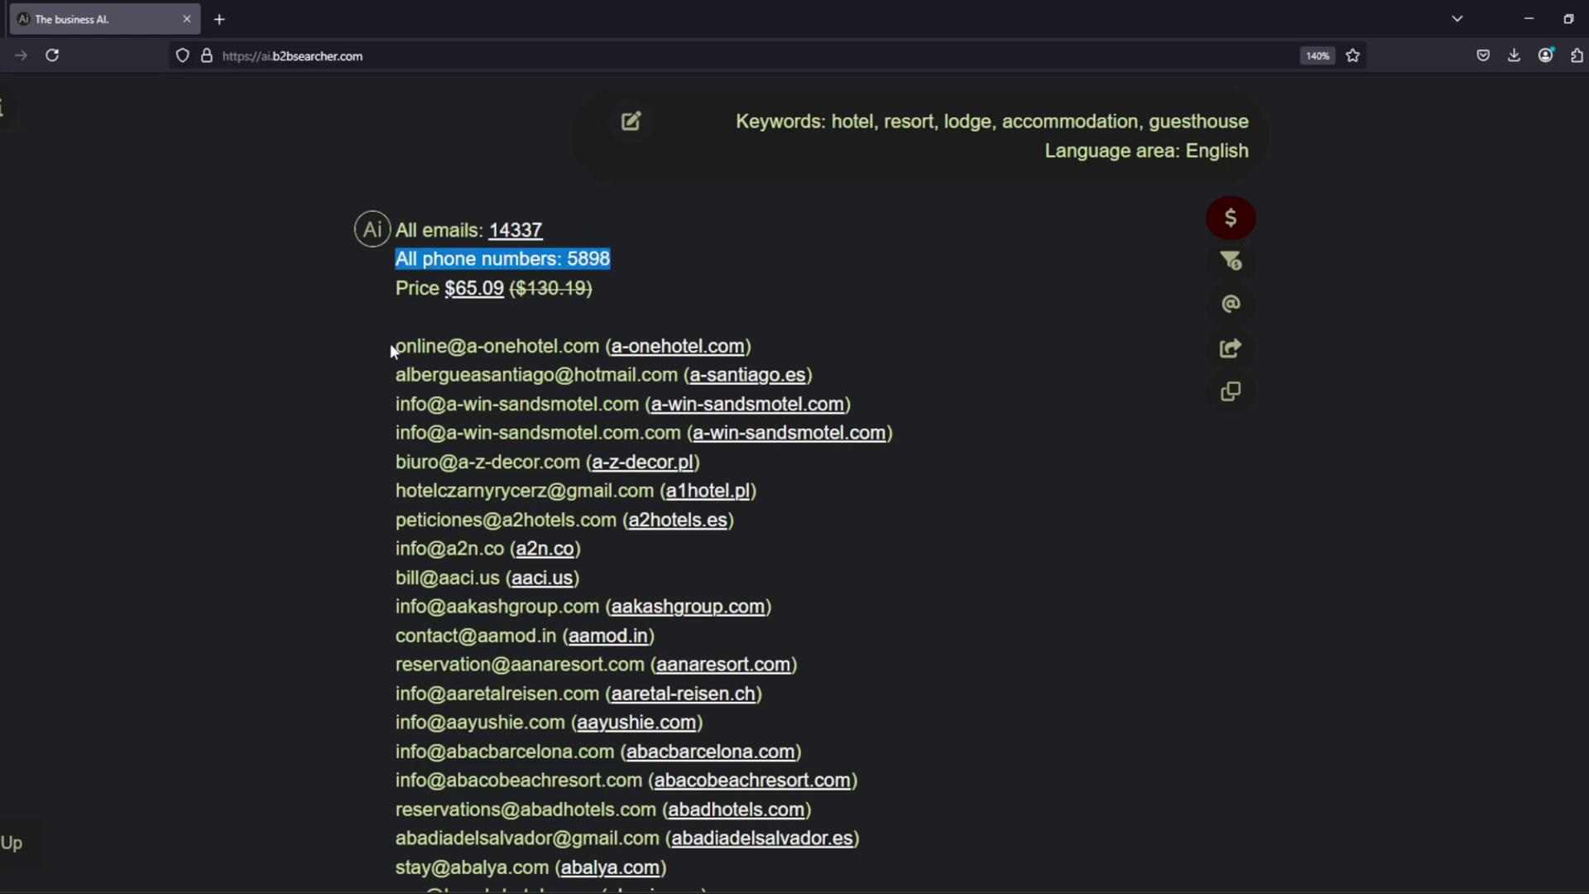
pyautogui.moveTo(389, 345); pyautogui.dragTo(453, 579)
pyautogui.click(453, 579)
pyautogui.scroll(-15, 559, 642)
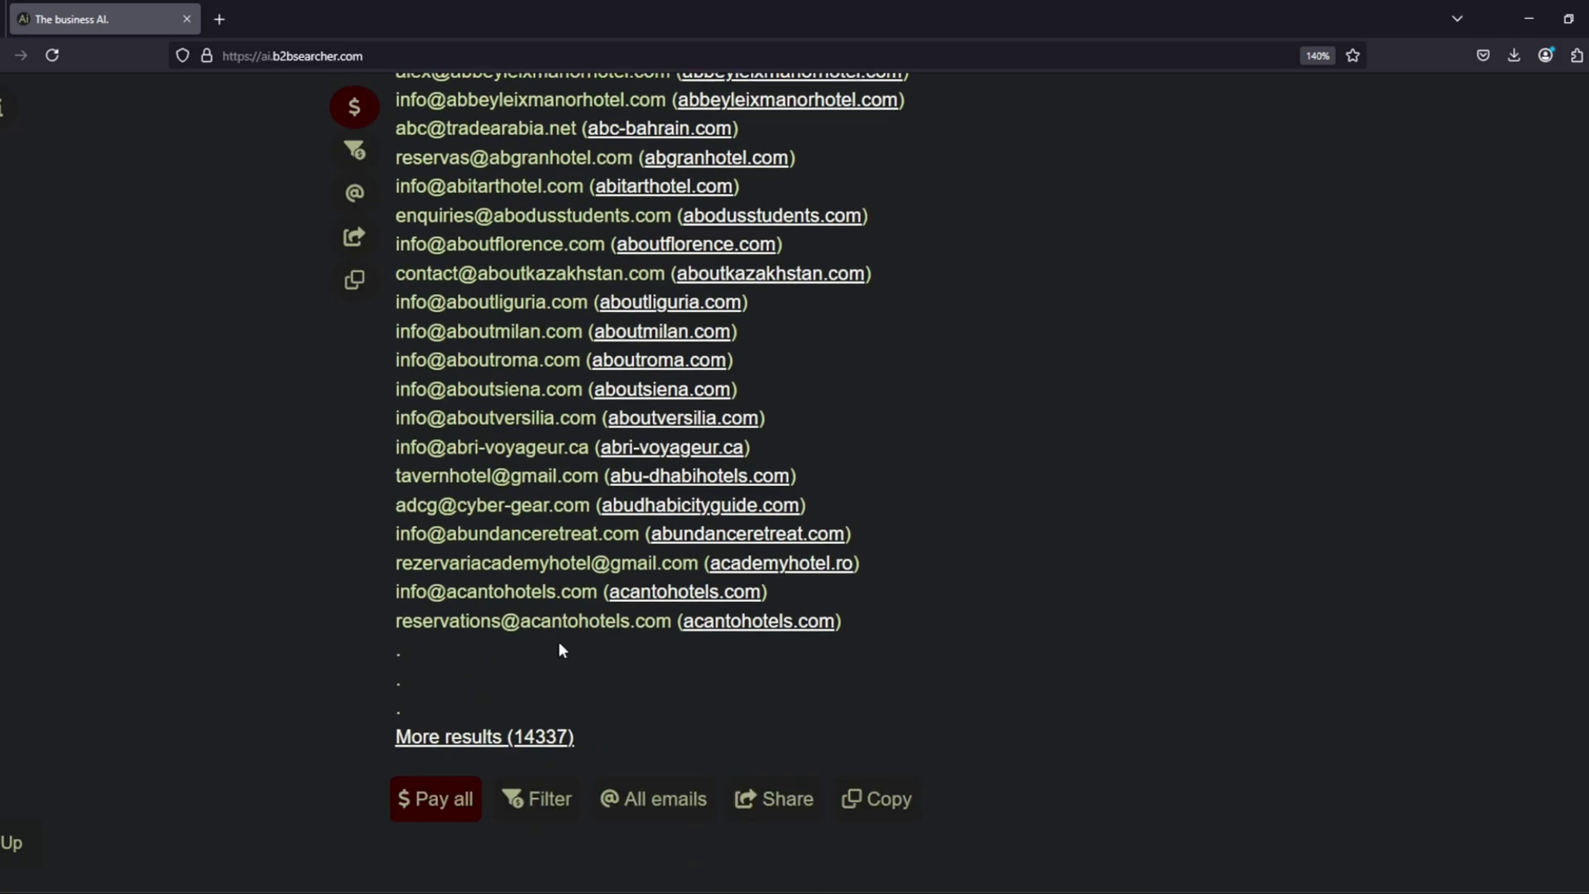
pyautogui.scroll(10, 558, 643)
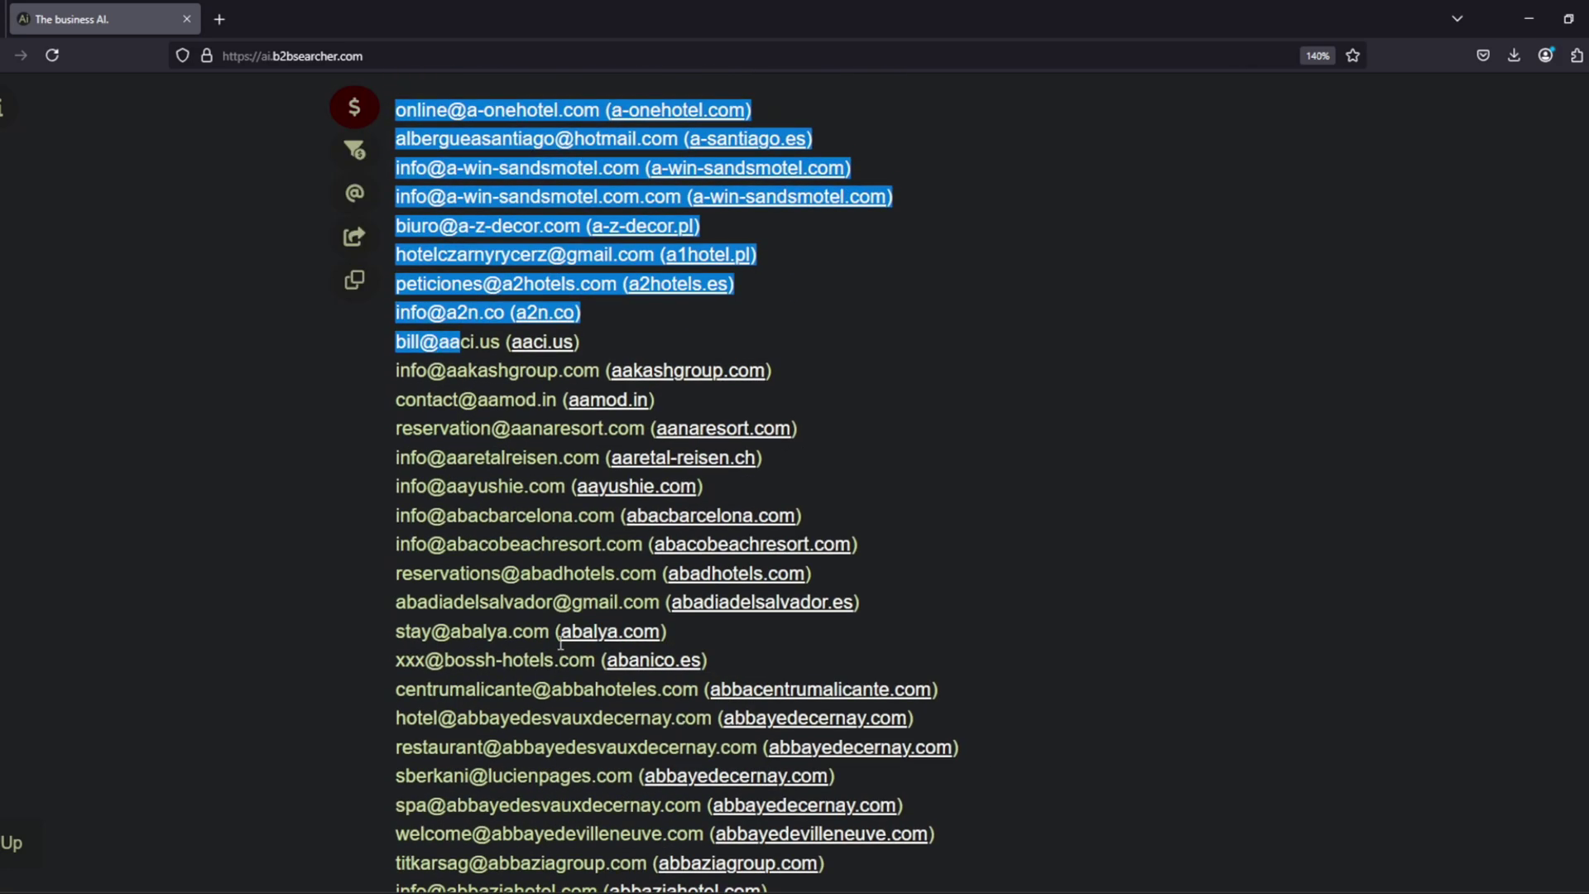
pyautogui.scroll(-5, 558, 642)
pyautogui.scroll(12, 559, 642)
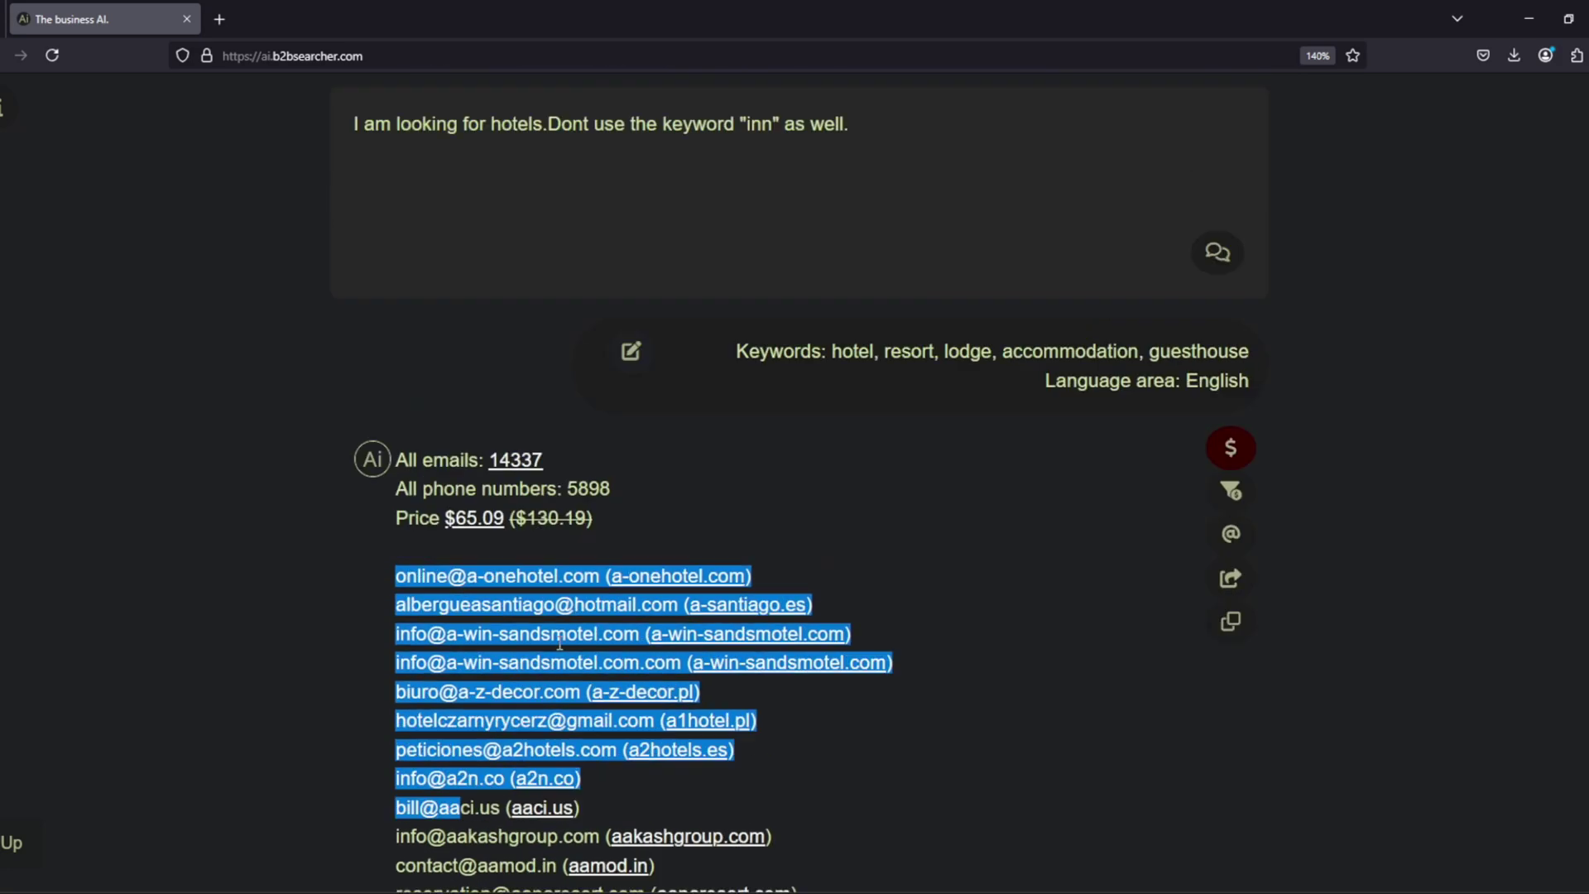
pyautogui.click(957, 718)
# Step: Find the listed A-ONE HOTEL email in its website's page source, then return to the results
pyautogui.scroll(-5, 961, 717)
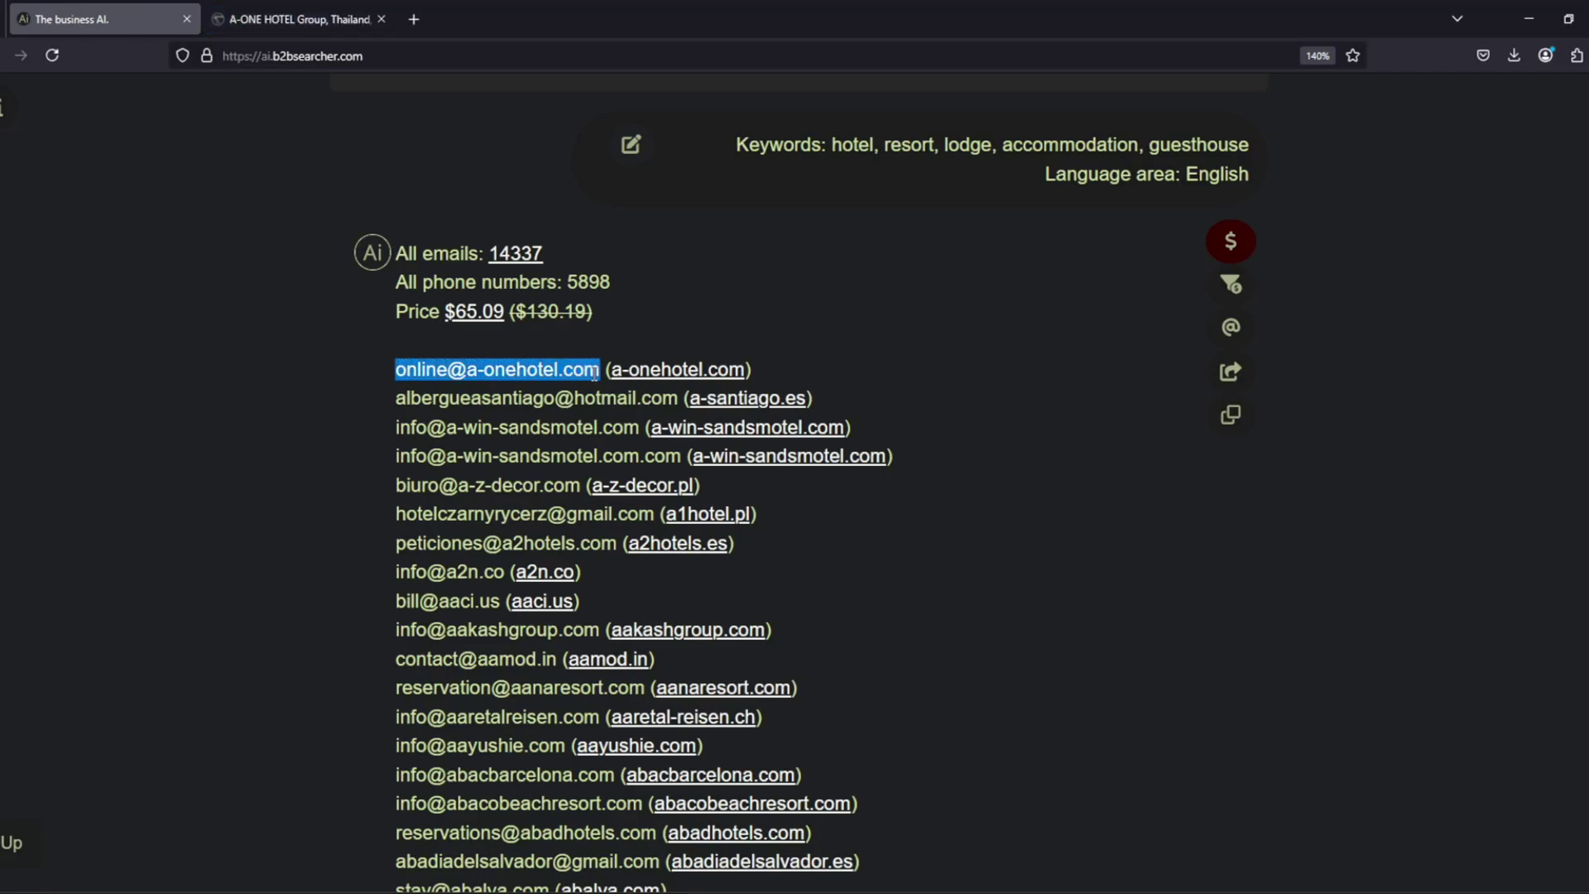
pyautogui.click(261, 18)
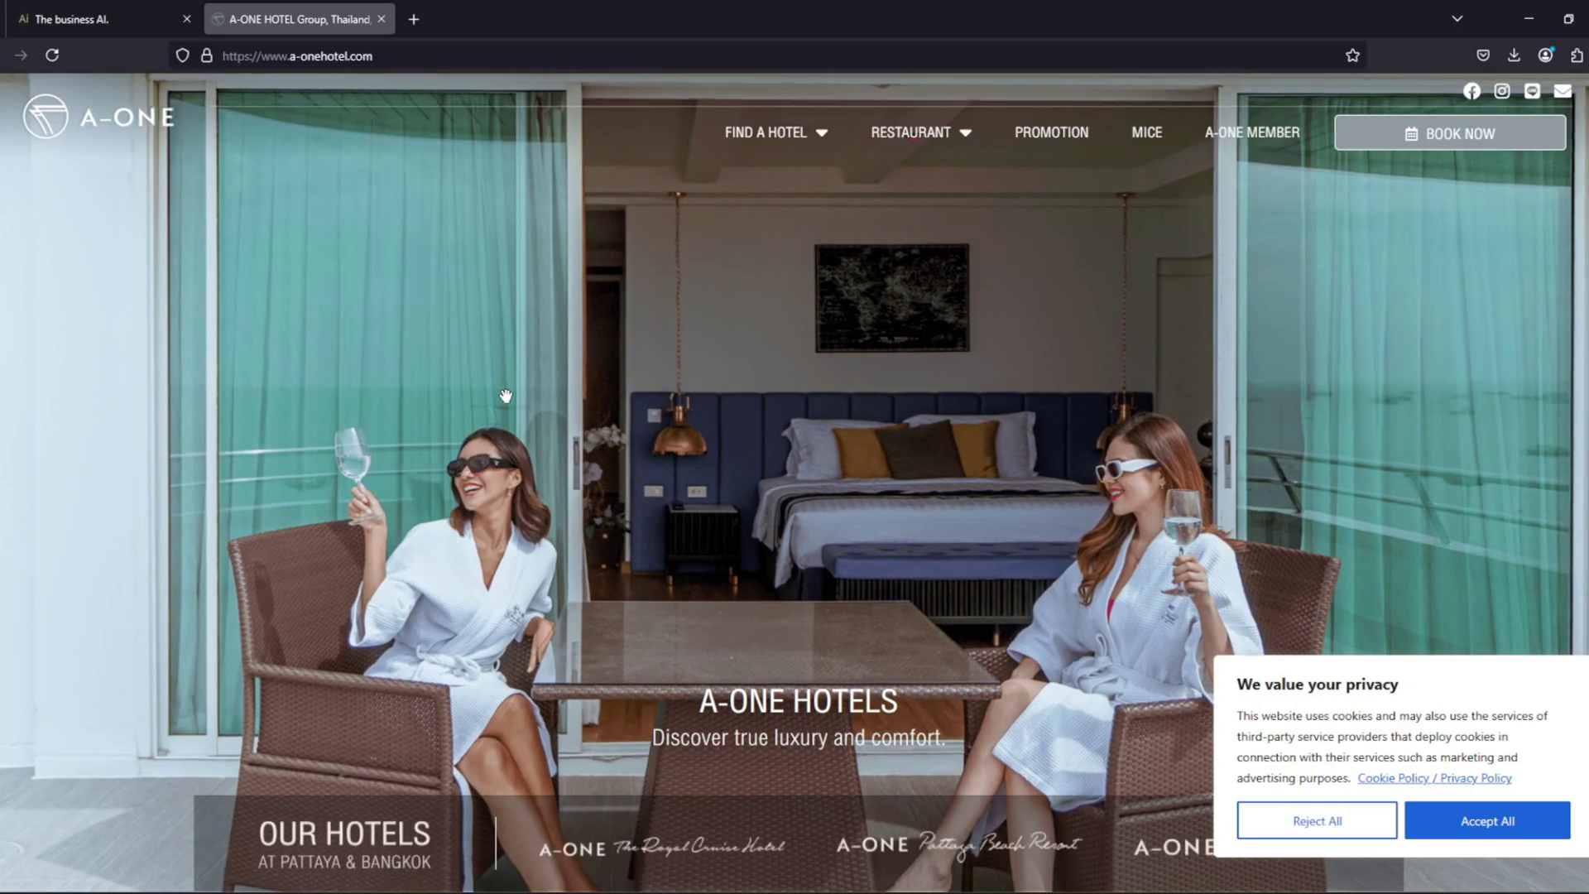
pyautogui.hotkey('ctrl', 'u')
pyautogui.hotkey('ctrl', 'f')
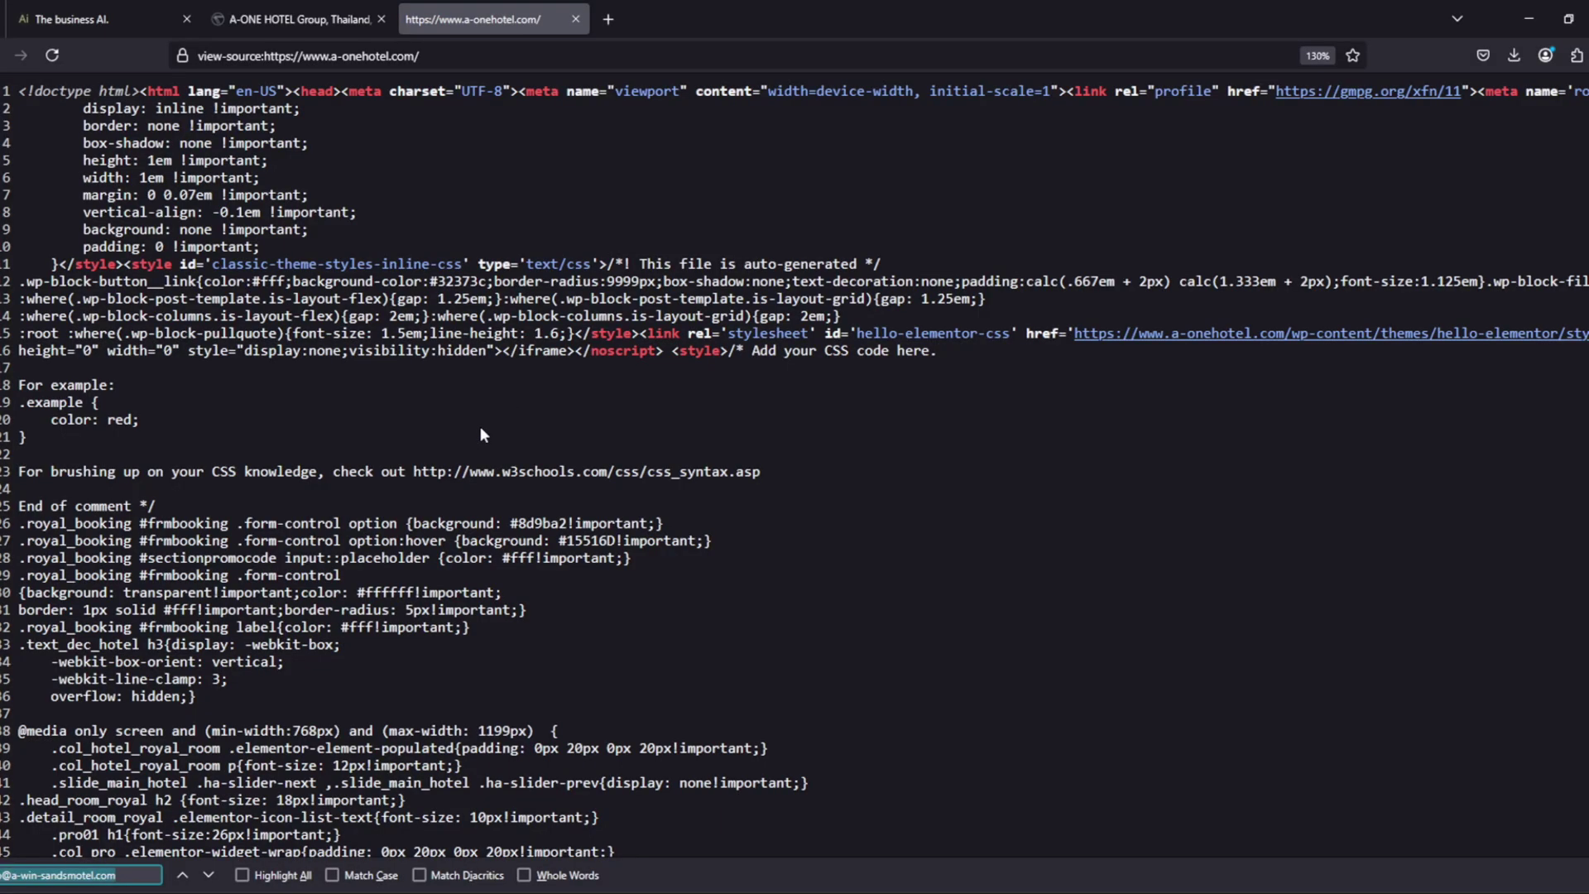
pyautogui.hotkey('ctrl', 'v')
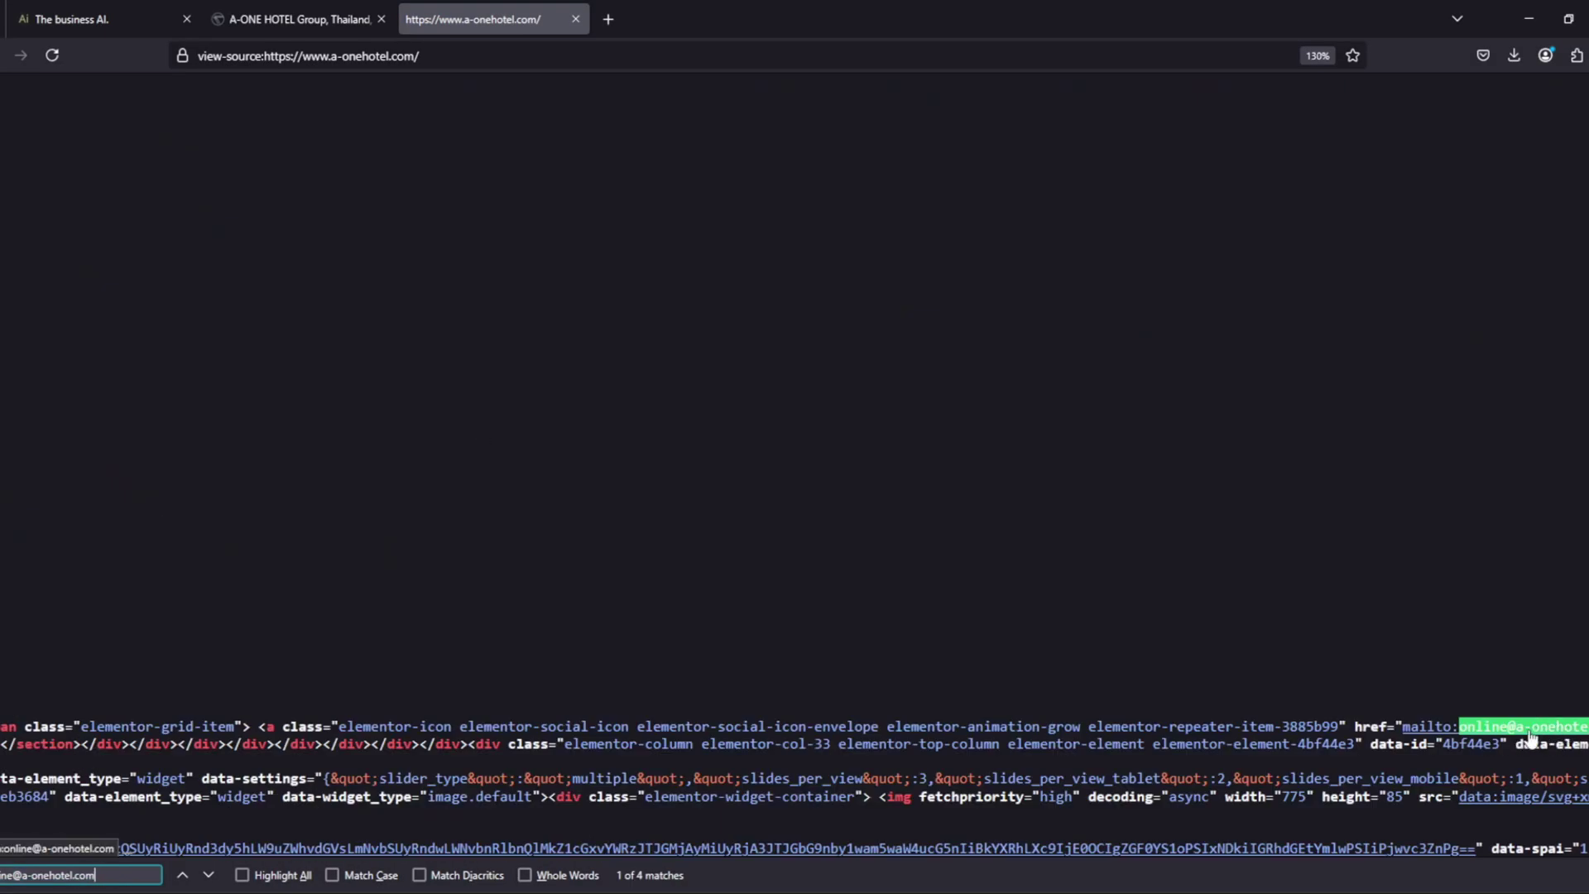
pyautogui.click(109, 22)
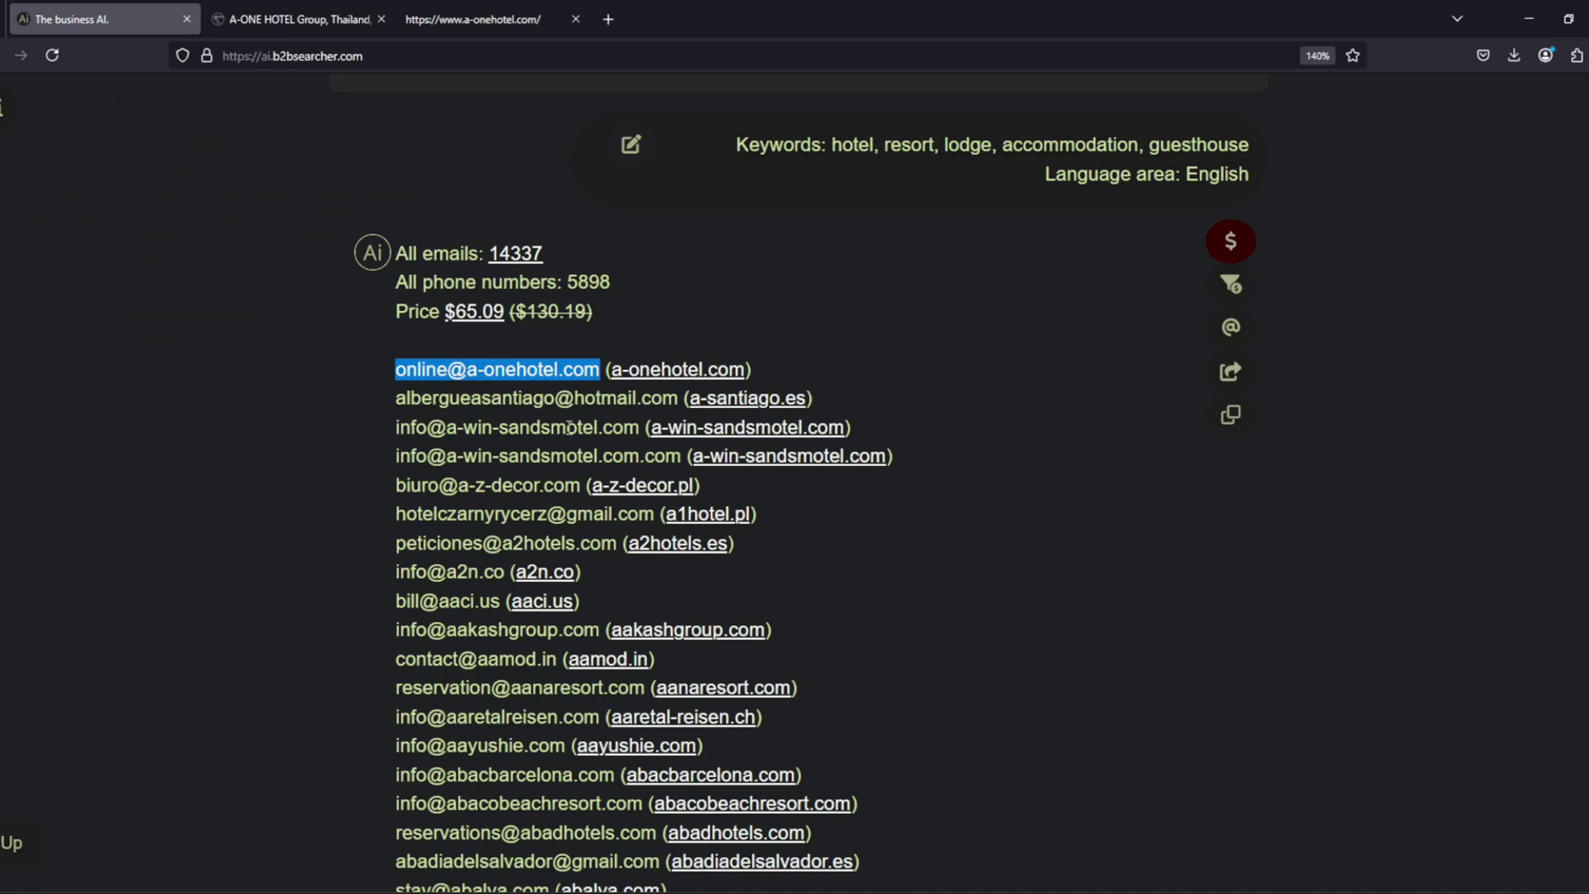
# Step: Find the A-Win-Sands motel email in the motel website's page source
pyautogui.moveTo(392, 427); pyautogui.dragTo(602, 429)
pyautogui.hotkey('ctrl', 'c')
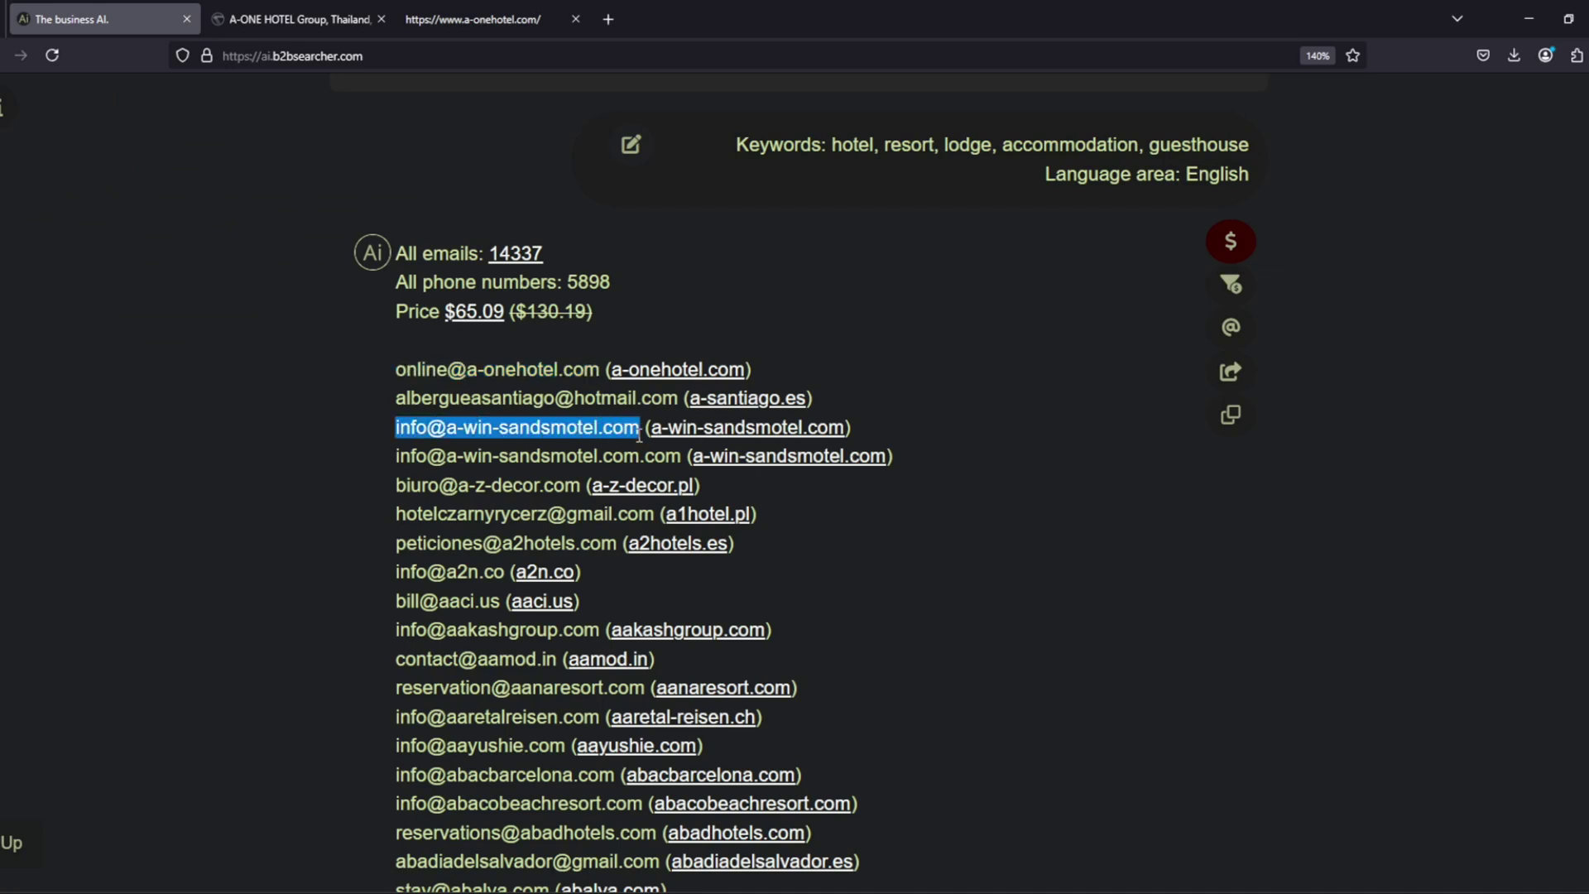
pyautogui.click(672, 430)
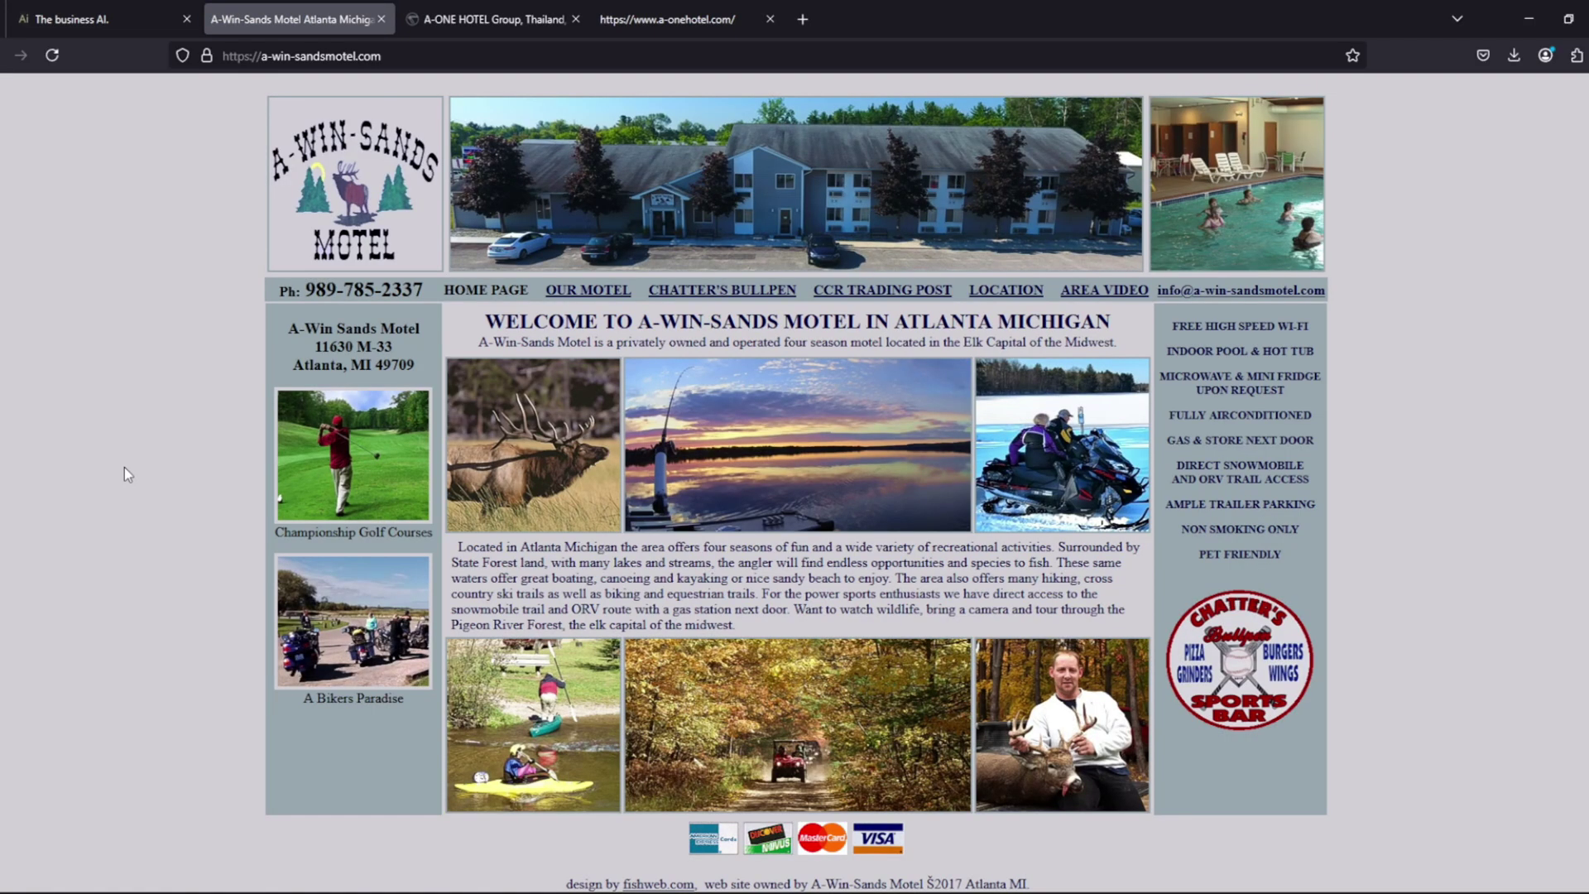
pyautogui.hotkey('ctrl', 'u')
pyautogui.hotkey('ctrl', 'f')
pyautogui.hotkey('ctrl', 'v')
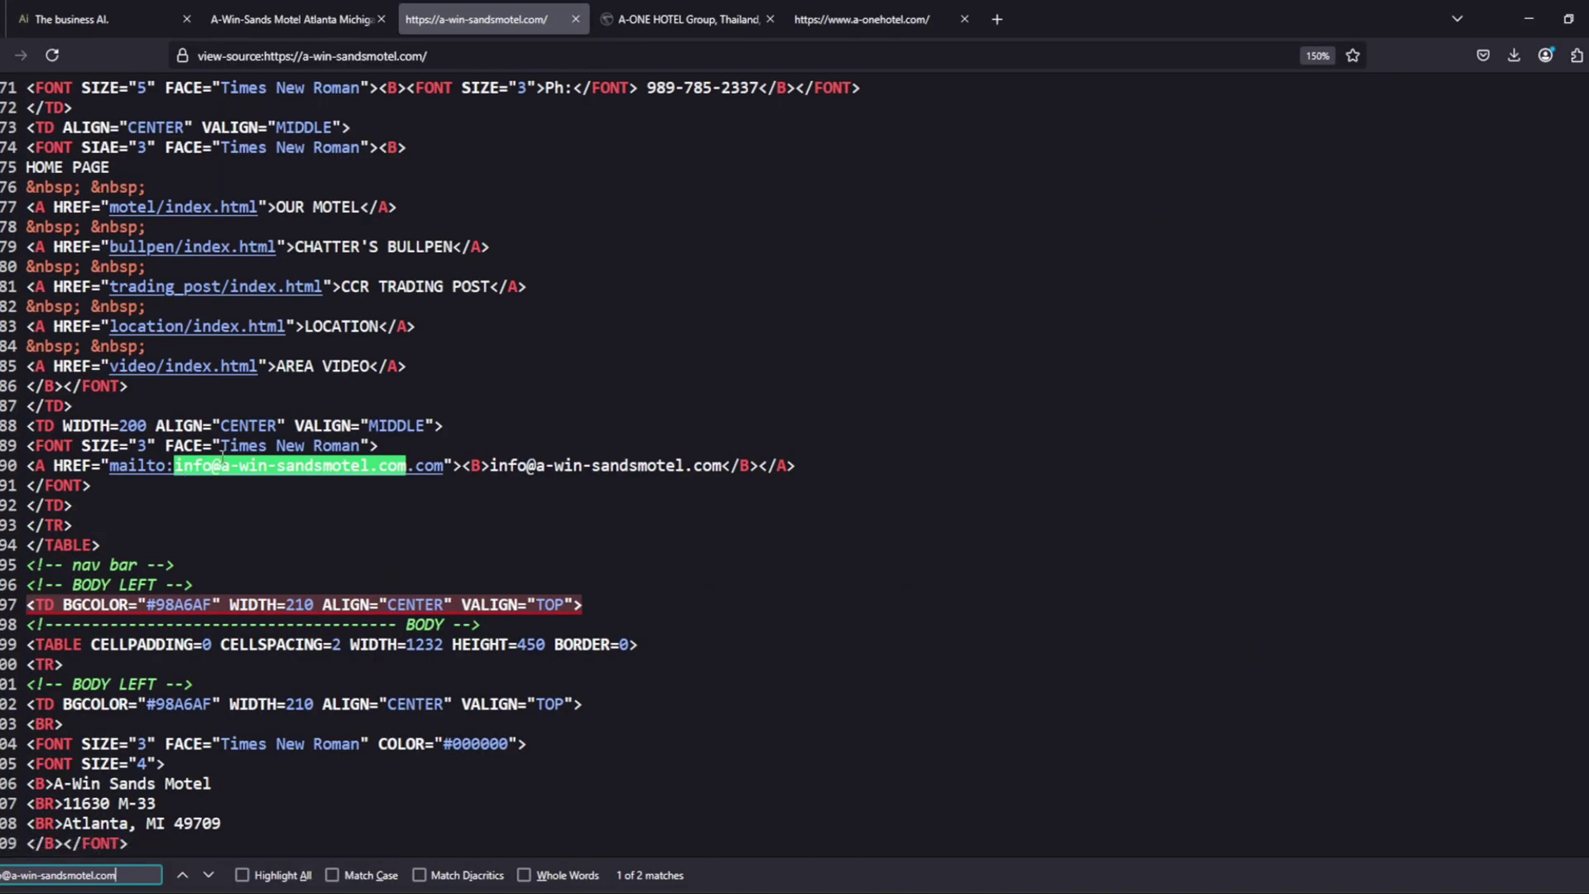
# Step: Back on the AI results tab, clear the email selection and scroll down the results
pyautogui.click(114, 18)
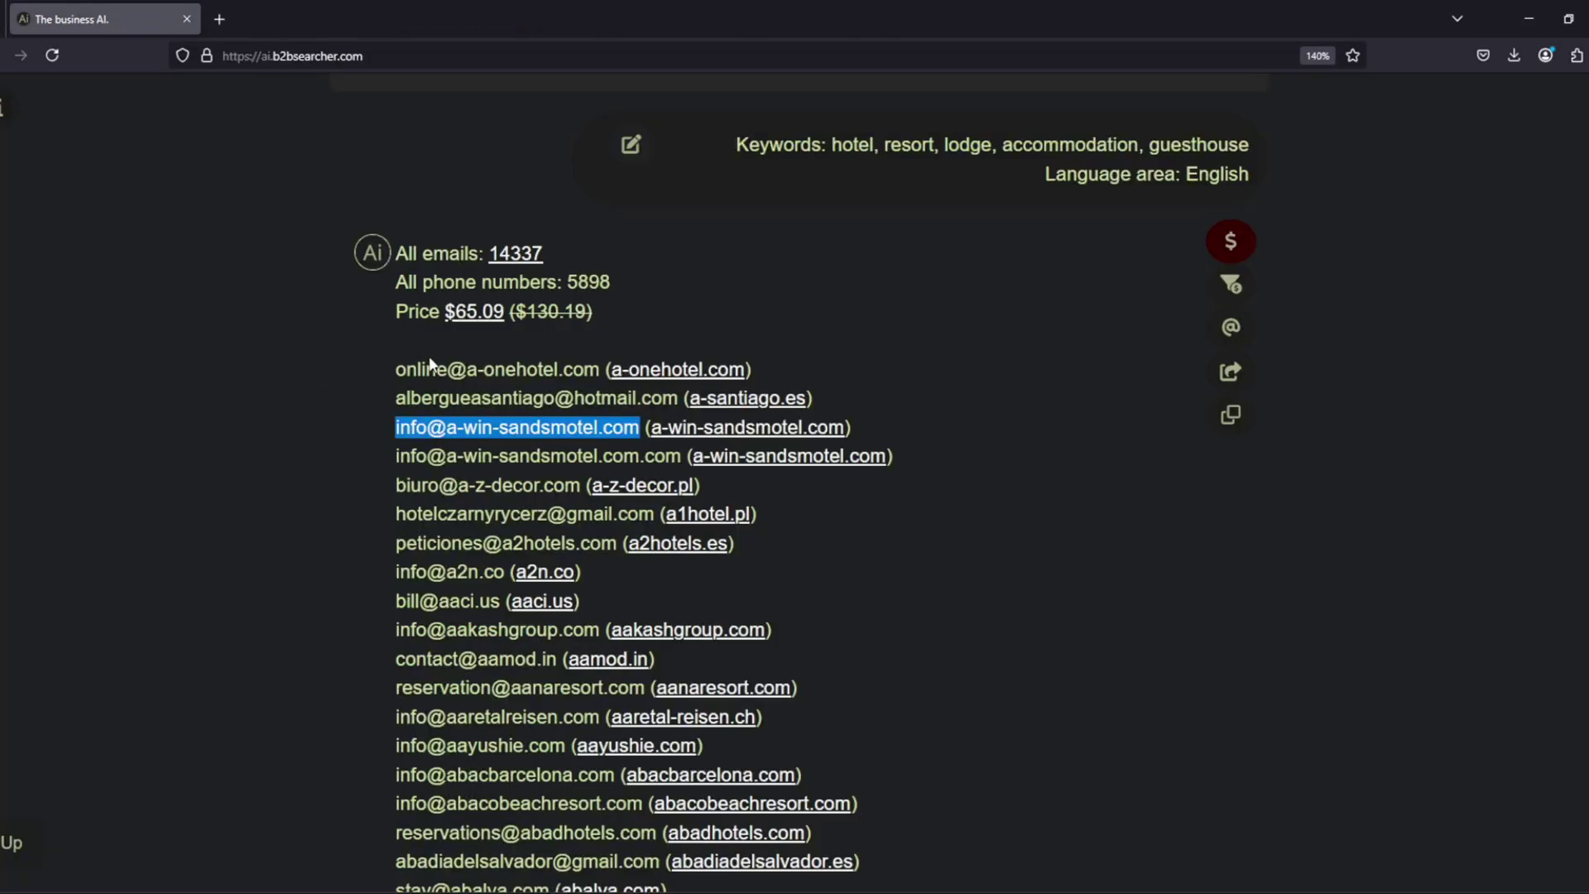
pyautogui.click(991, 415)
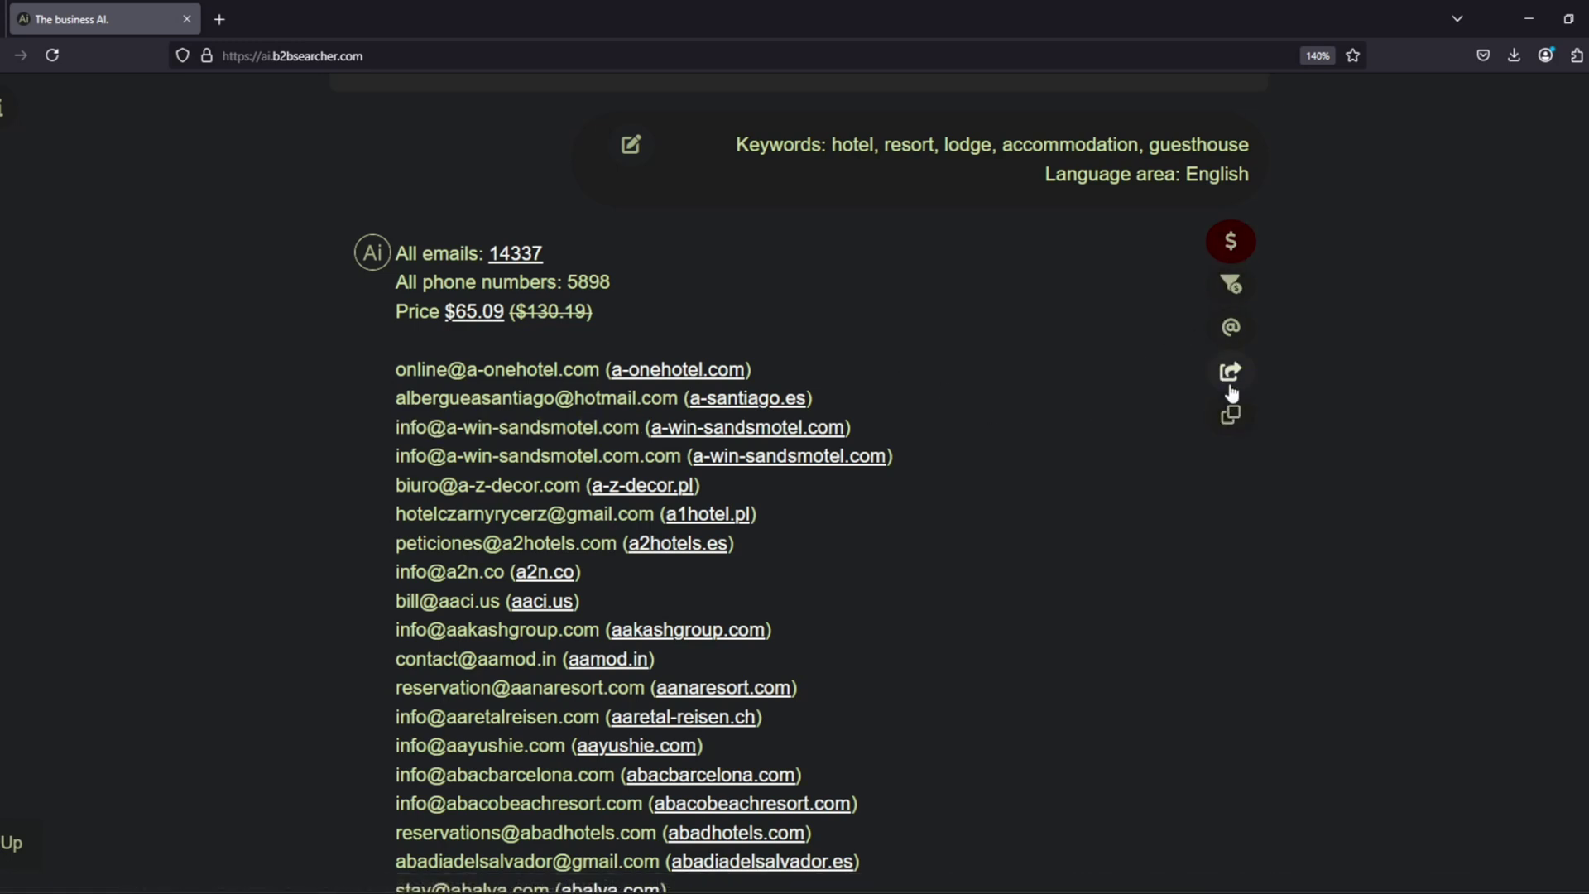
pyautogui.scroll(-10, 1159, 575)
pyautogui.scroll(-3, 1165, 577)
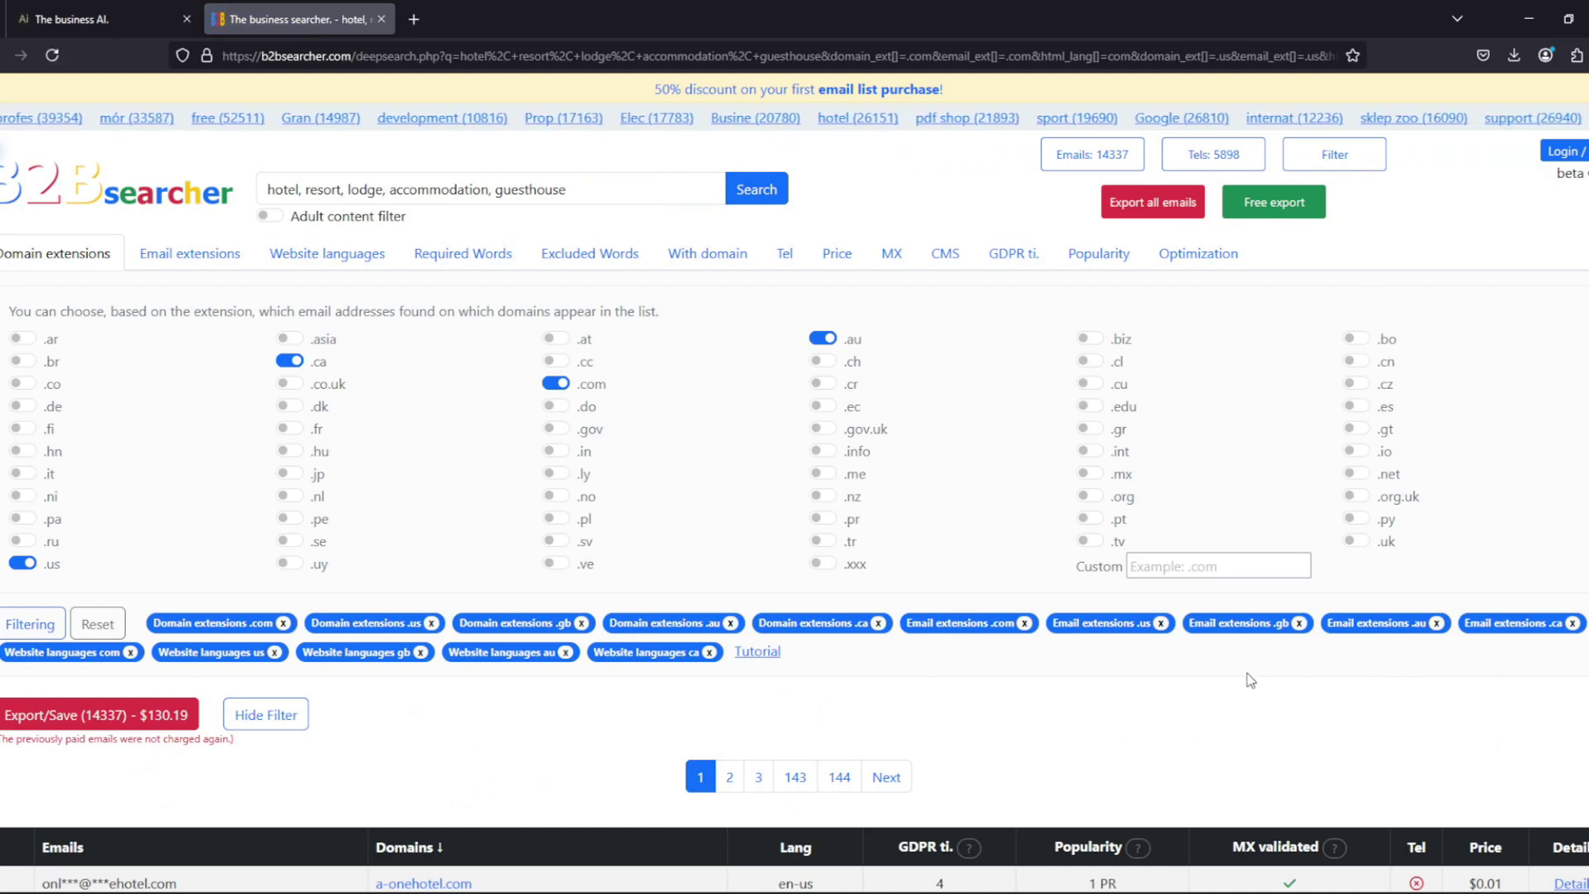
# Step: Browse the email extension, website language, required words and phone number filter options
pyautogui.click(209, 257)
pyautogui.click(299, 258)
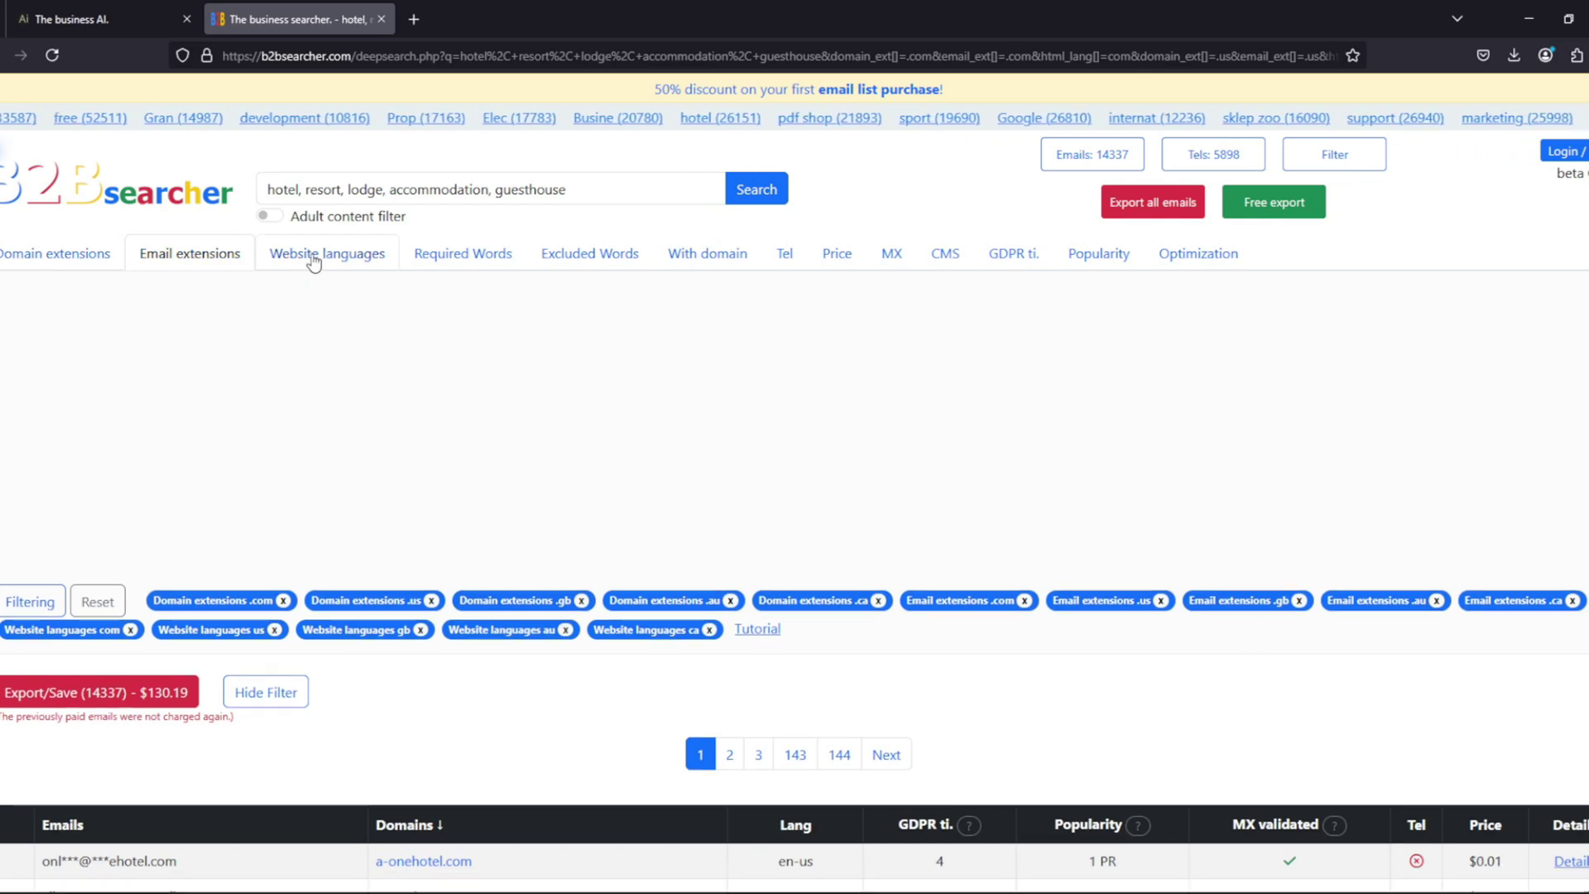
pyautogui.click(453, 260)
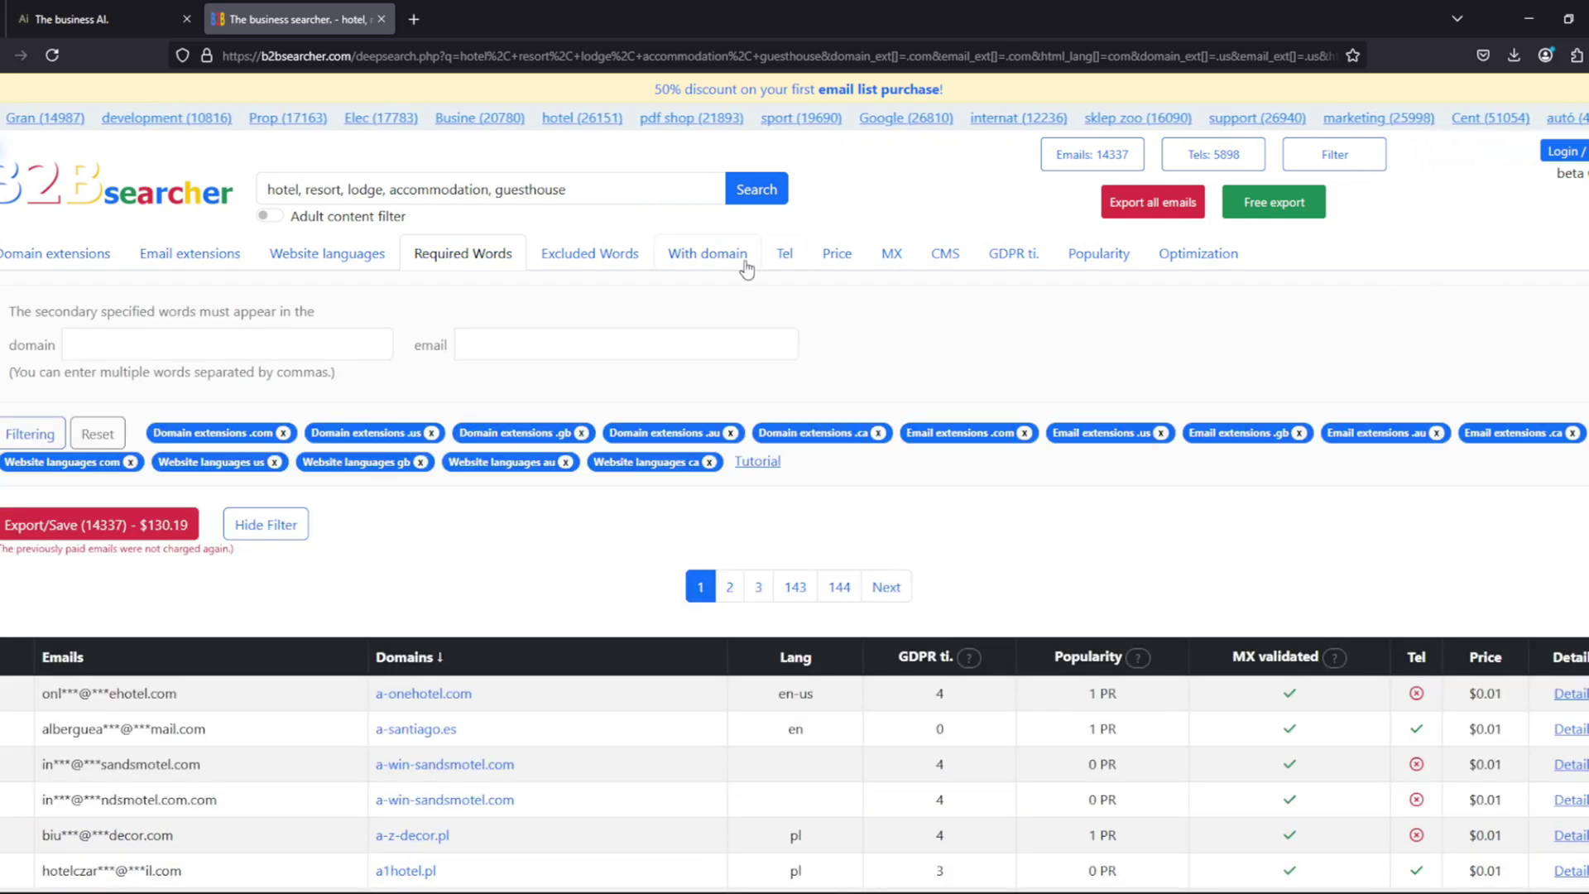
pyautogui.click(783, 258)
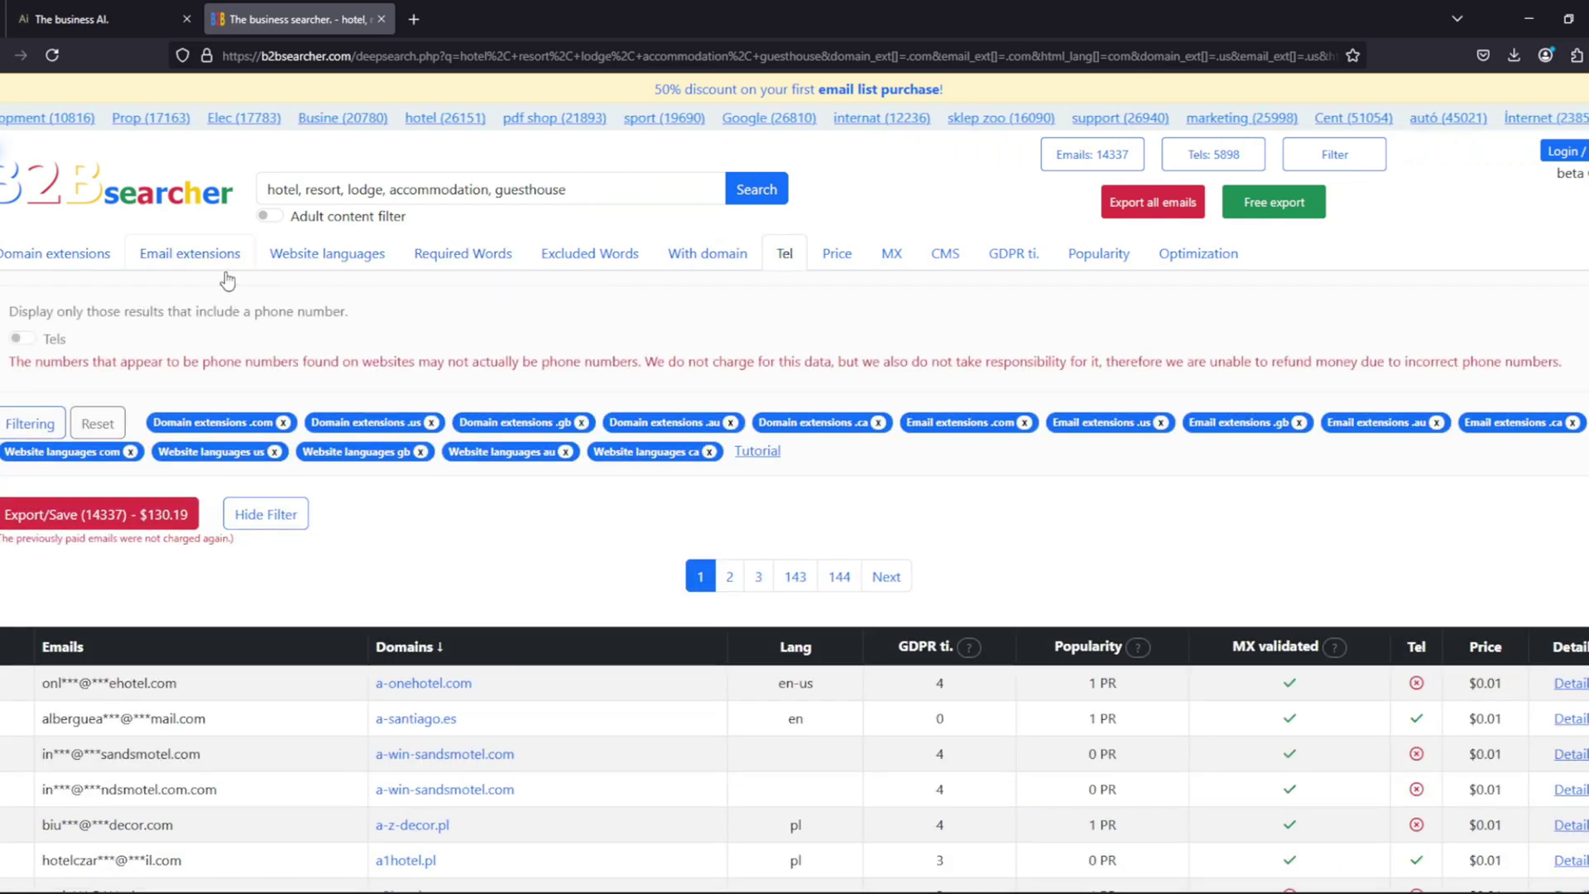
# Step: Filter the results to entries with phone numbers, review them, then close that tab
pyautogui.click(20, 338)
pyautogui.click(30, 423)
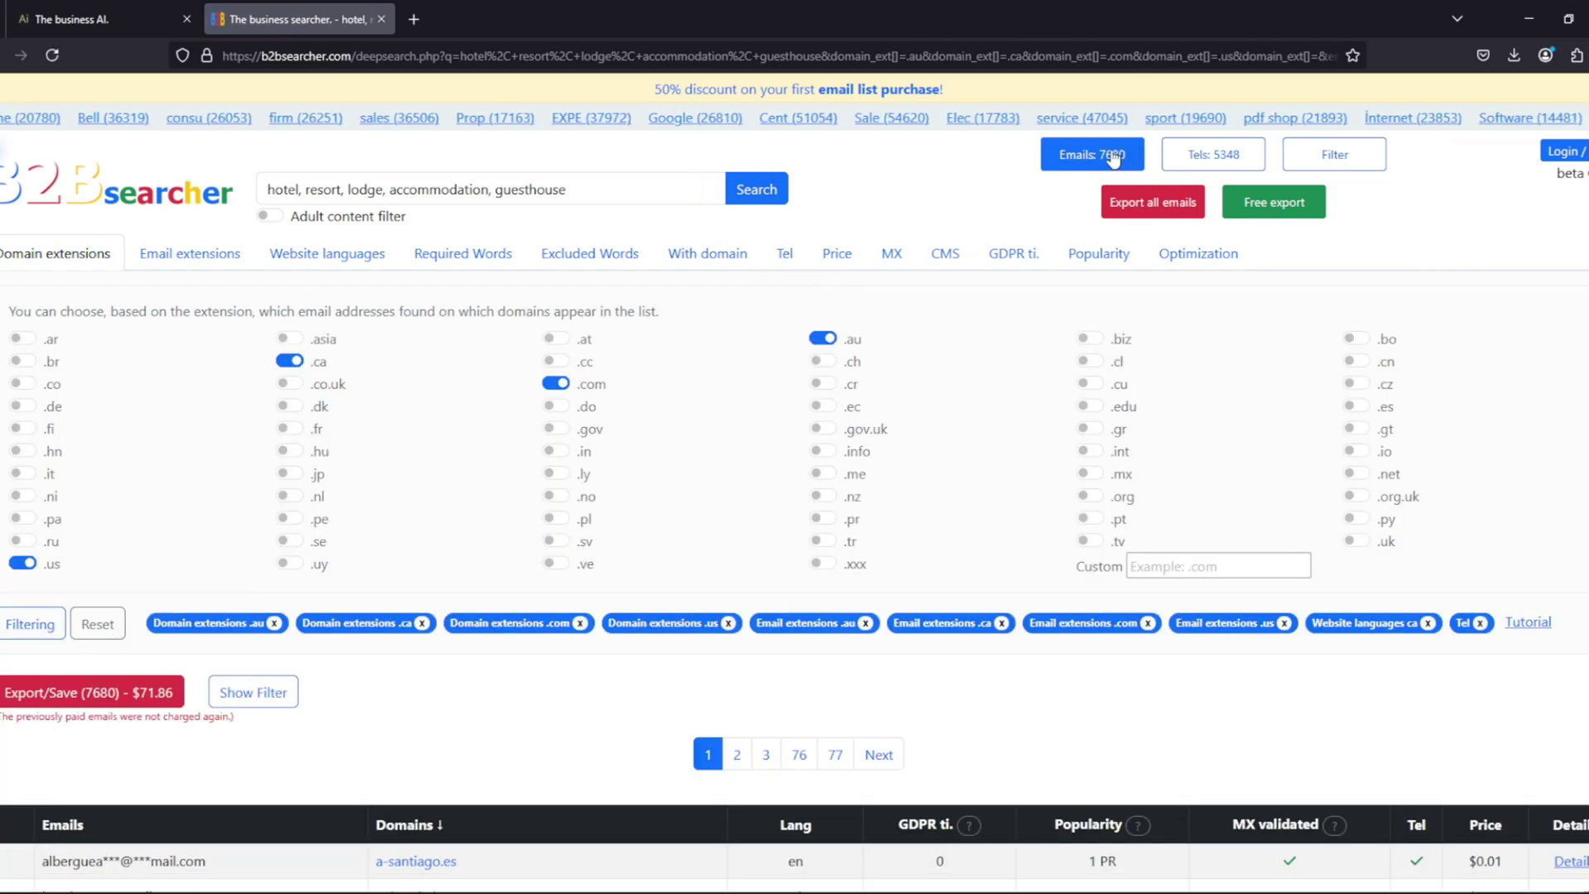
pyautogui.scroll(-4, 1162, 490)
pyautogui.scroll(-1, 1165, 502)
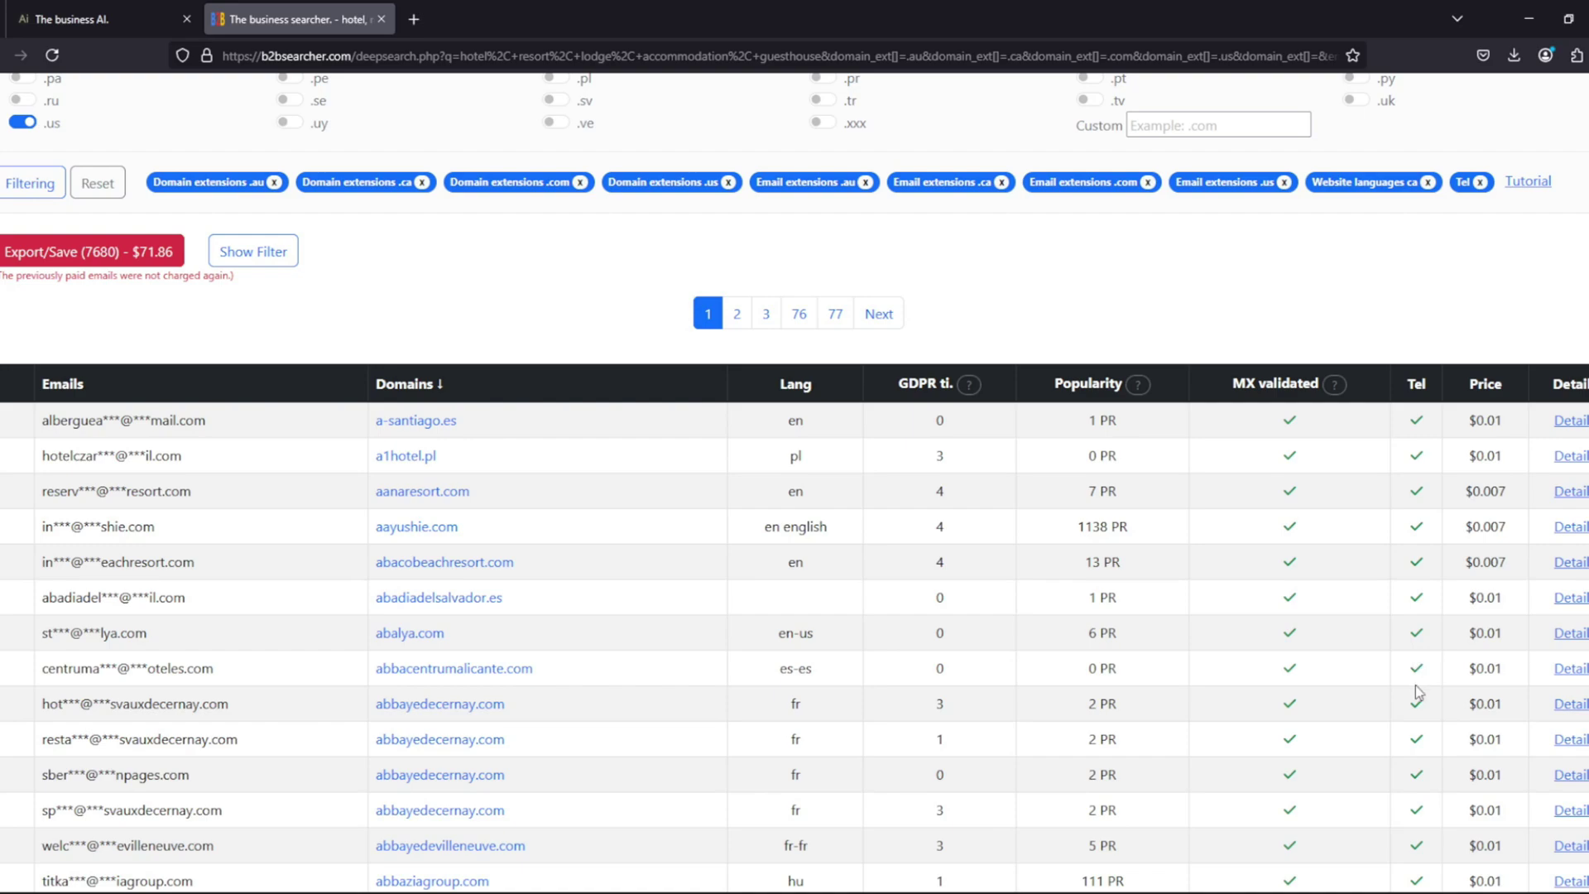
pyautogui.hotkey('ctrl', 'w')
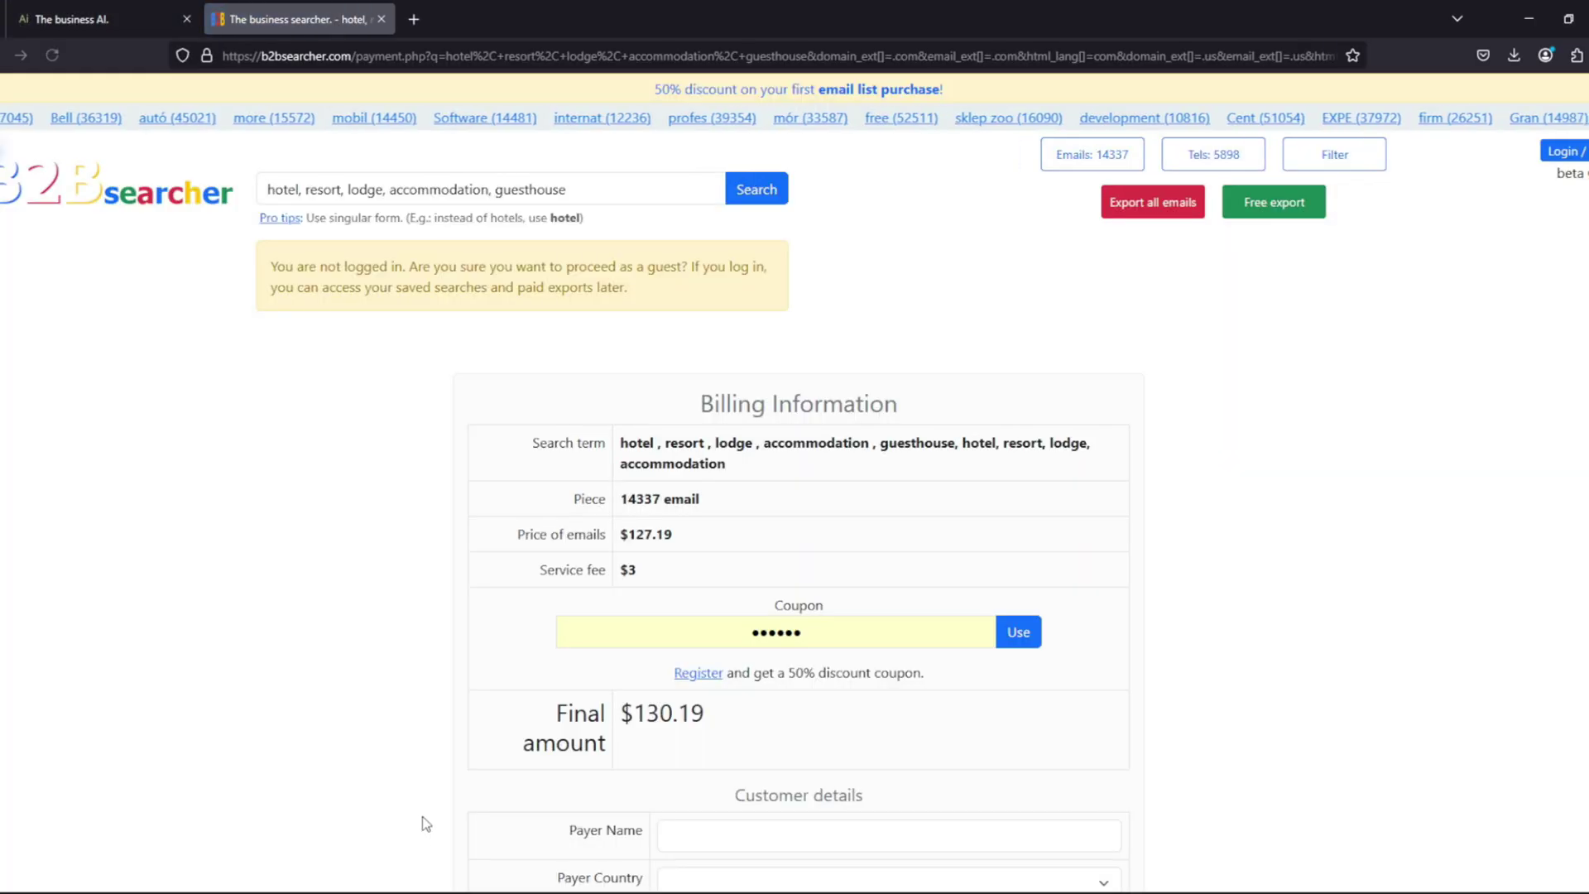
pyautogui.moveTo(622, 717); pyautogui.dragTo(705, 717)
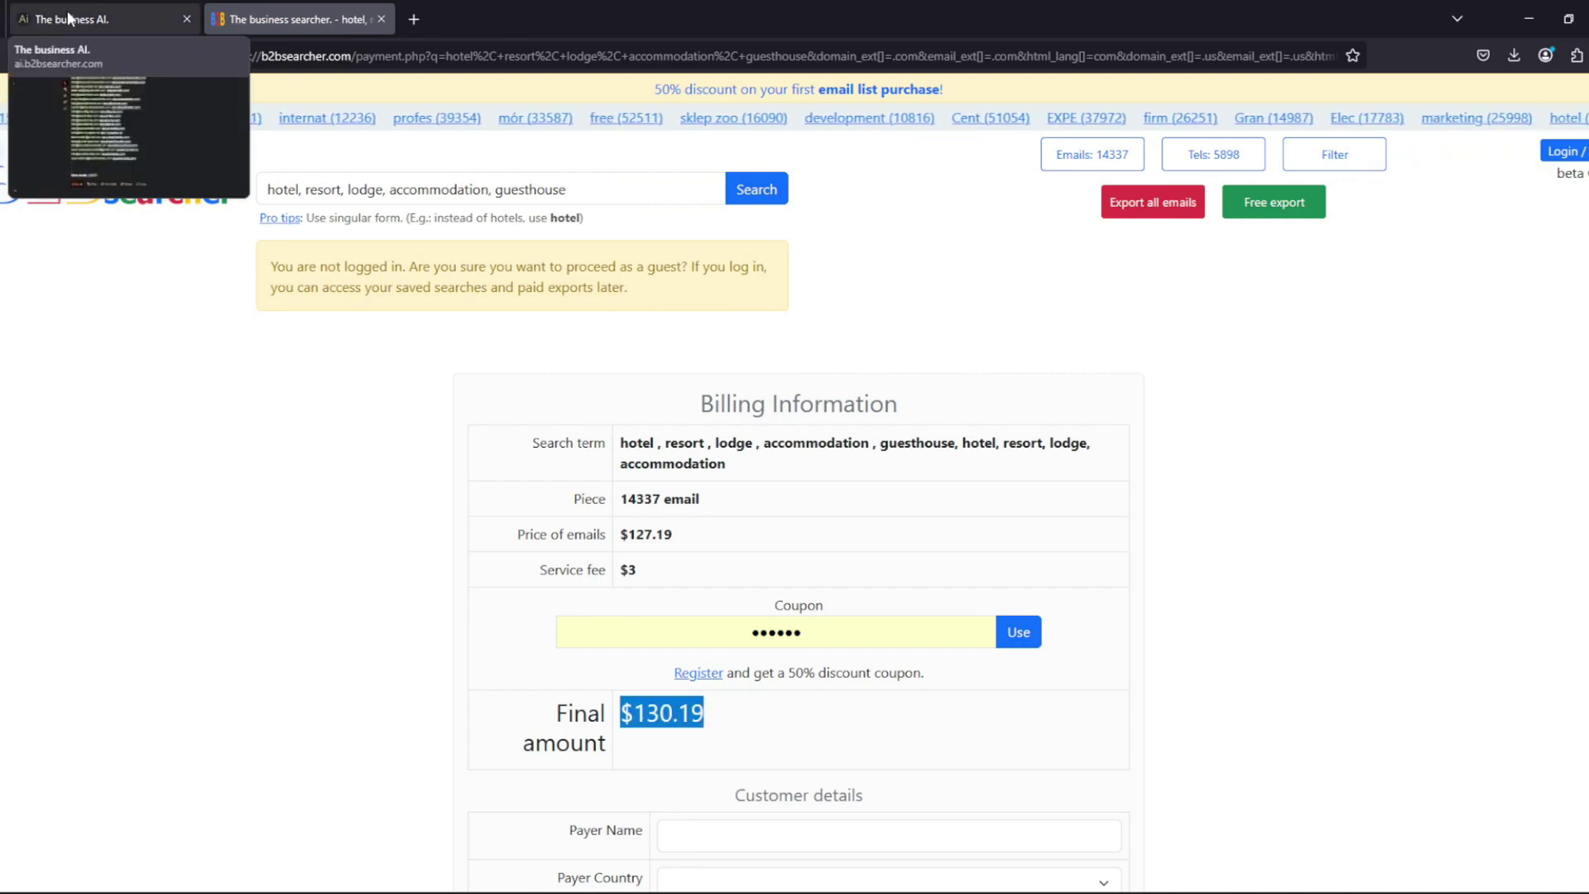
pyautogui.click(91, 18)
pyautogui.scroll(6, 540, 562)
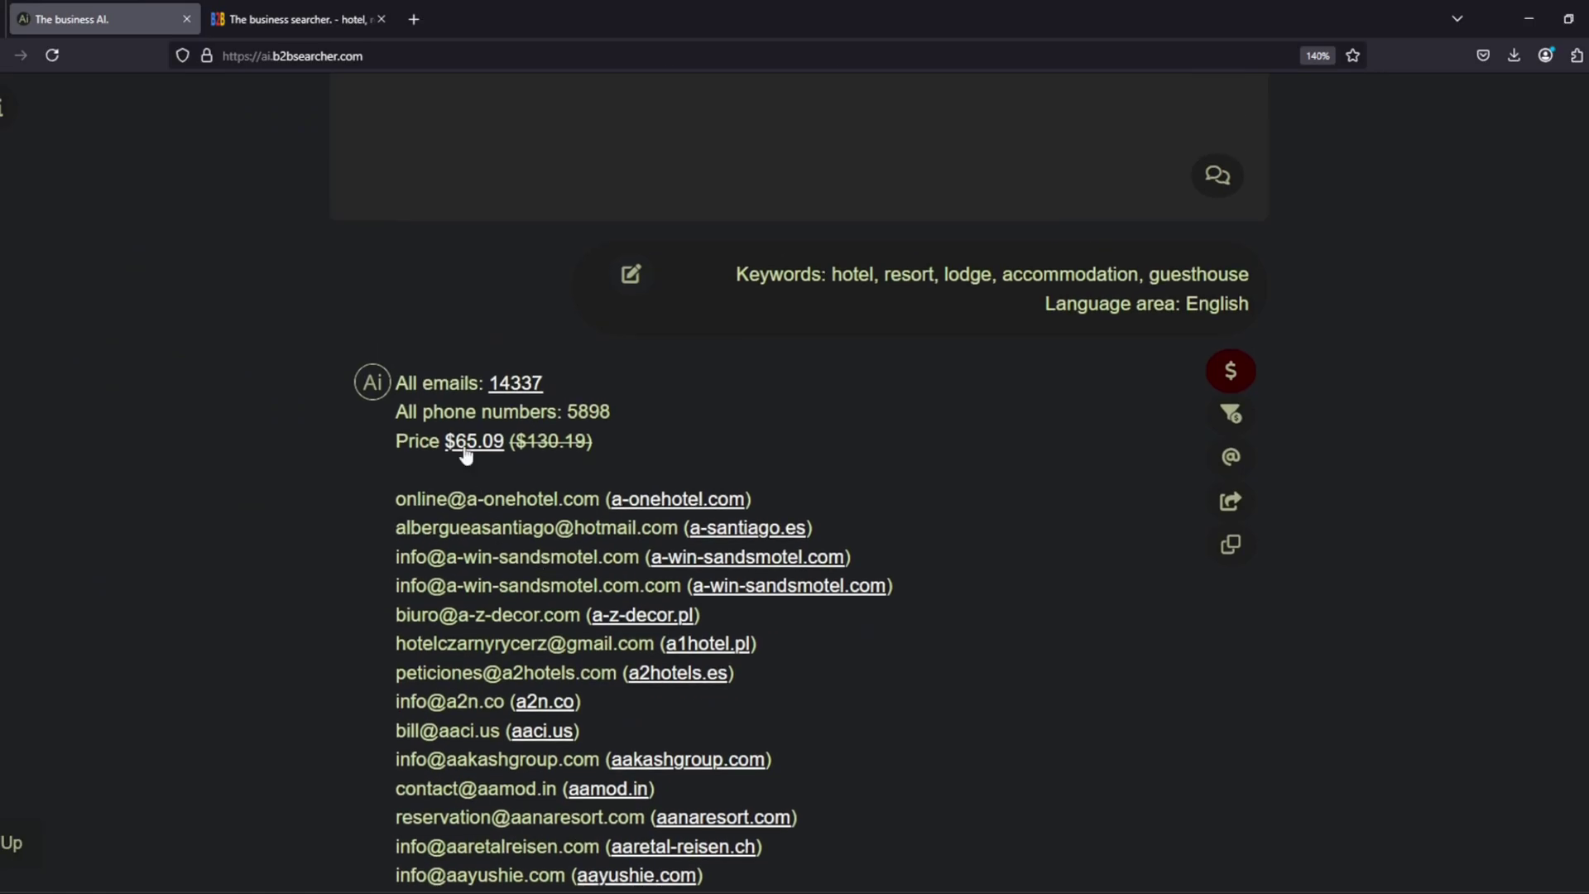
pyautogui.moveTo(446, 440); pyautogui.dragTo(505, 440)
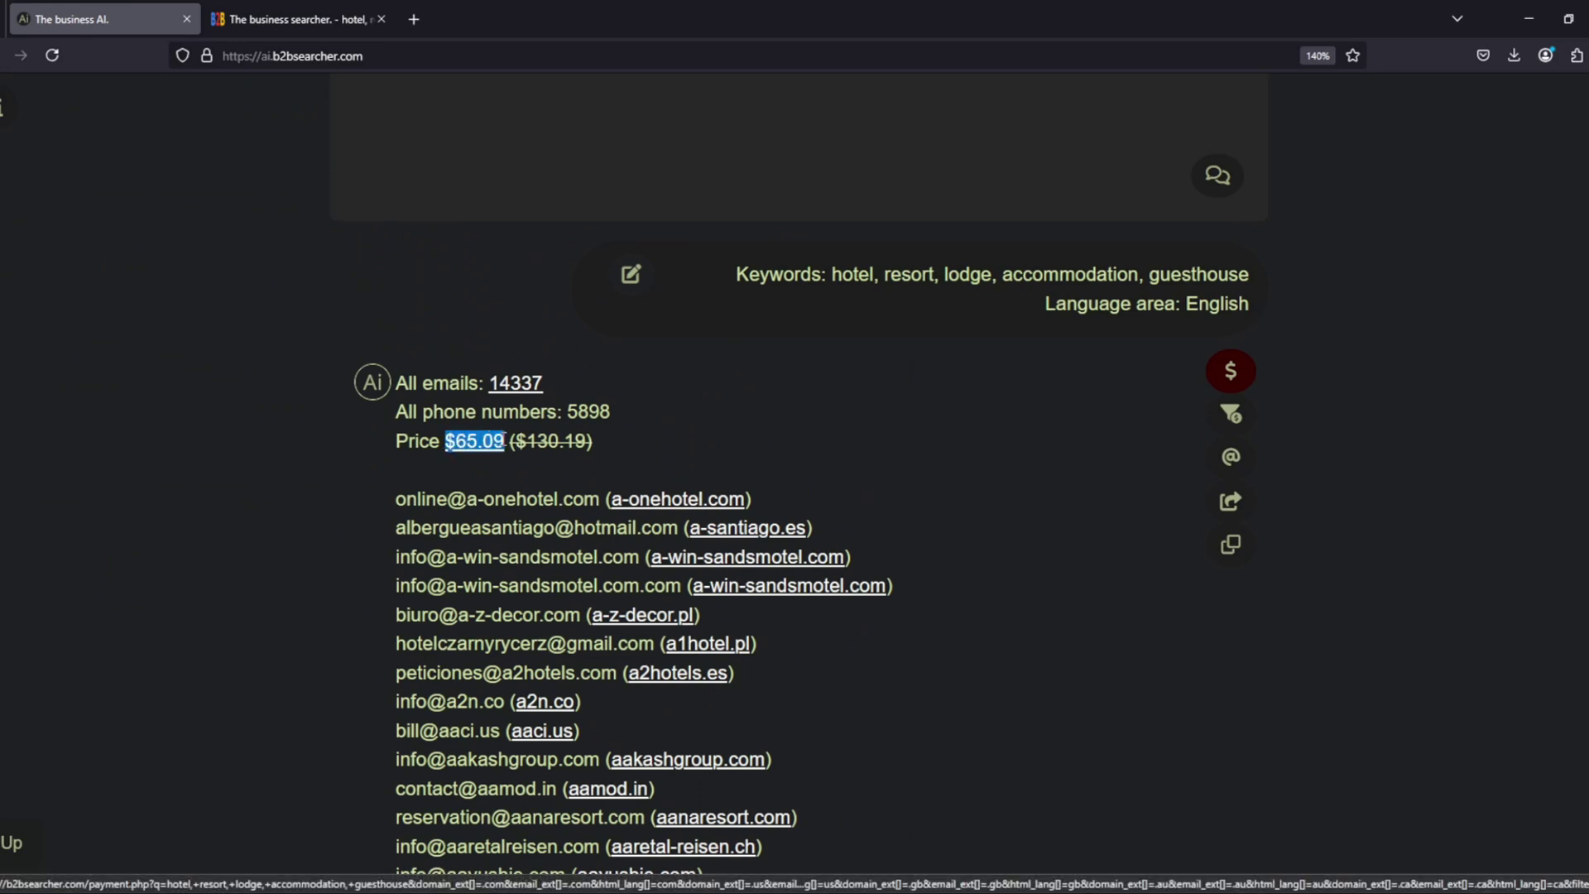
pyautogui.click(285, 19)
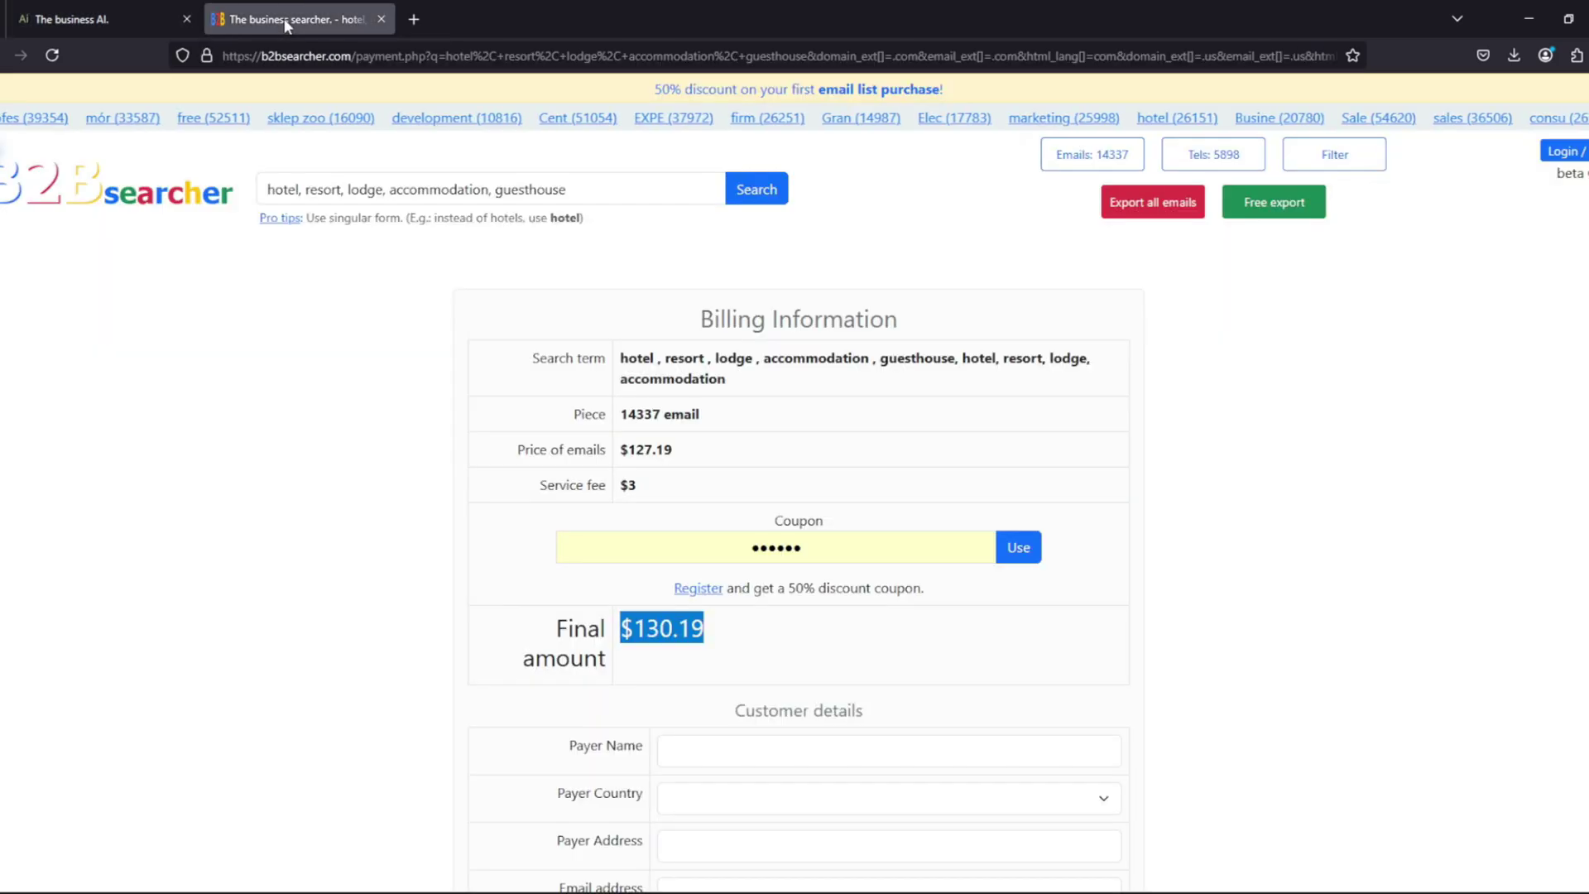
pyautogui.moveTo(654, 88); pyautogui.dragTo(944, 91)
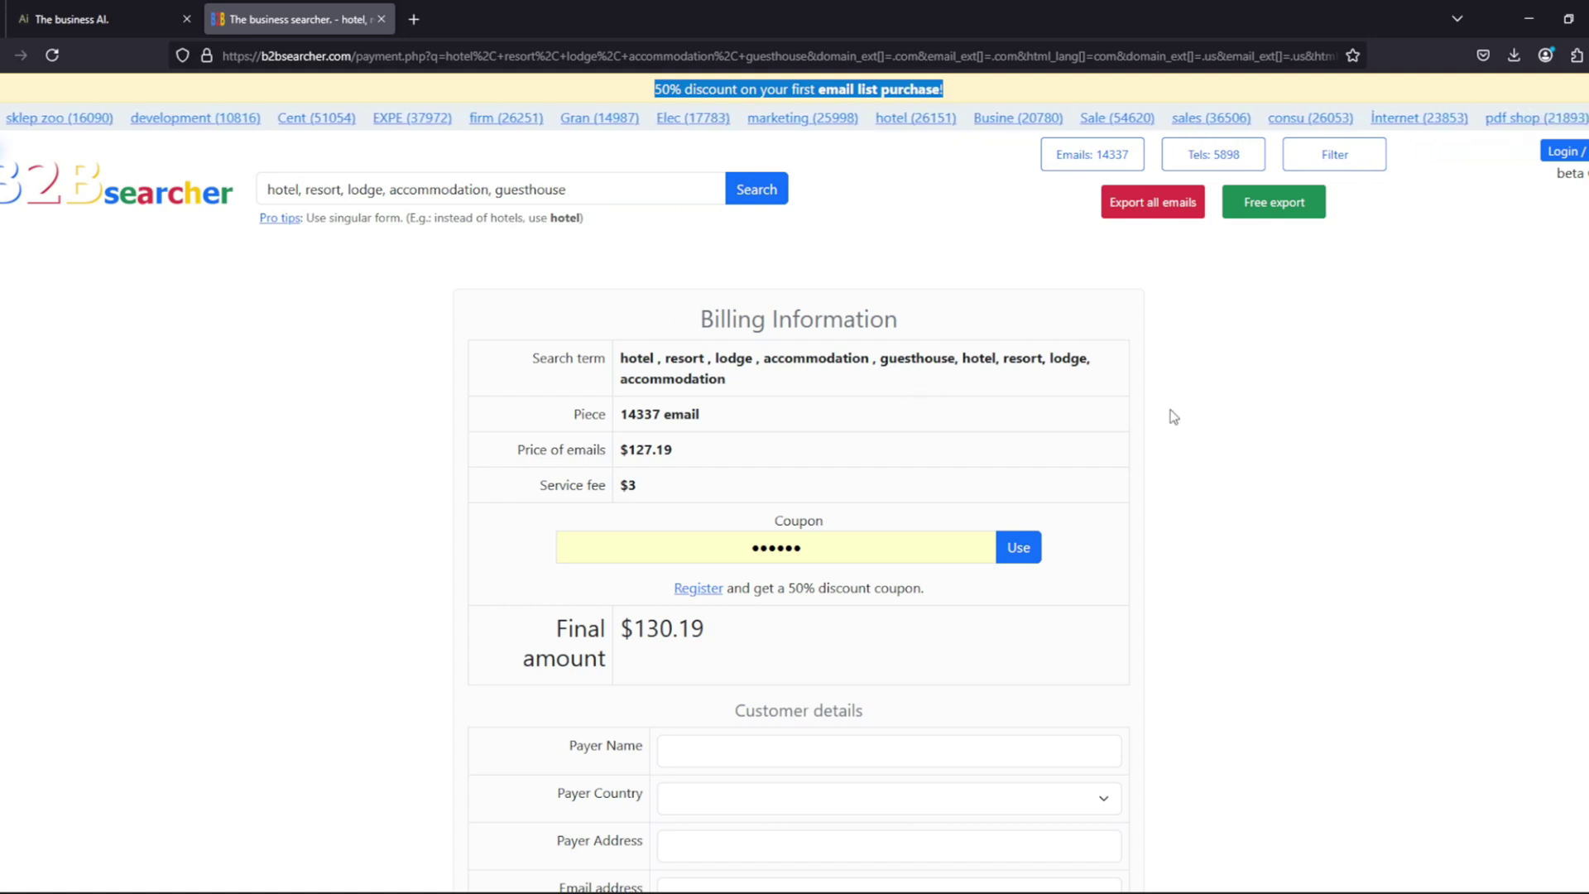
# Step: Replace the prefilled coupon with the coupon code and apply it to the order
pyautogui.click(855, 536)
pyautogui.moveTo(855, 537); pyautogui.dragTo(635, 557)
pyautogui.write('••••')
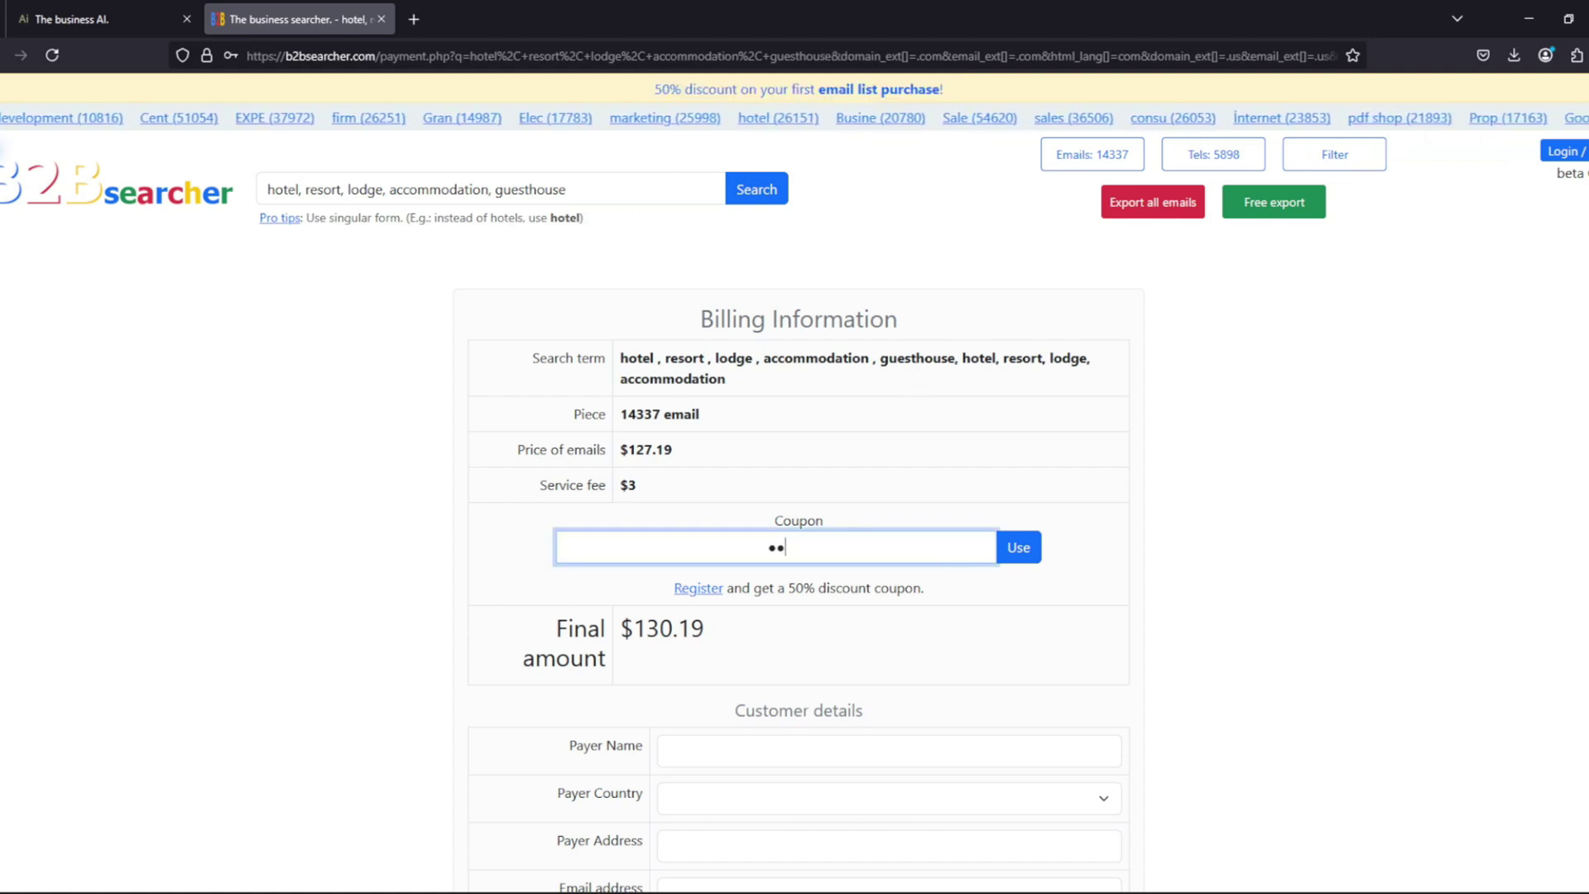
pyautogui.write('••')
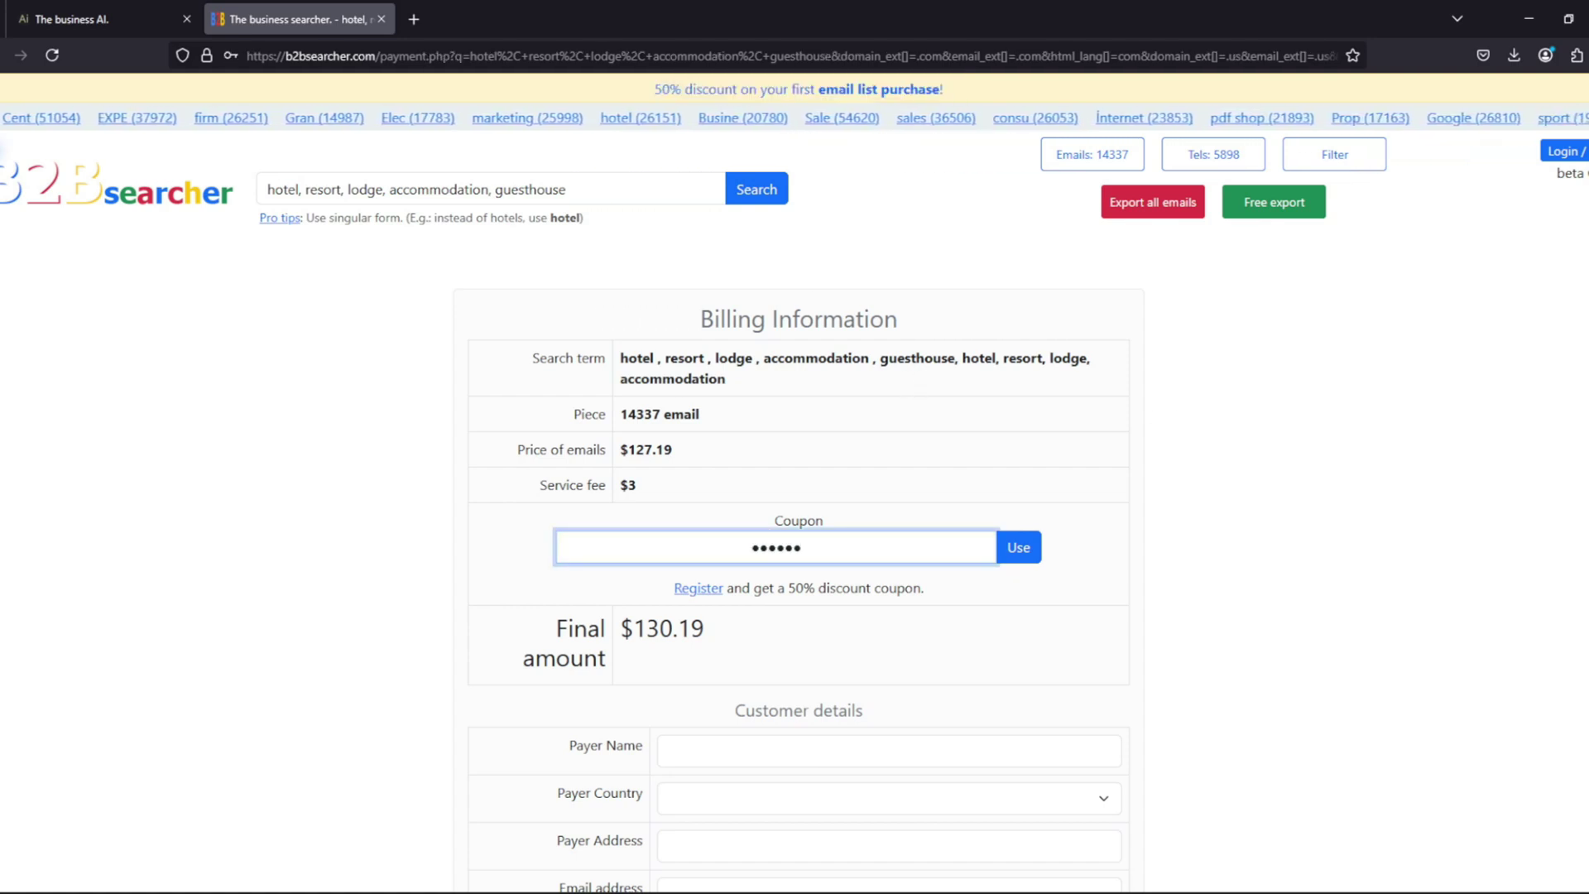
pyautogui.click(1018, 547)
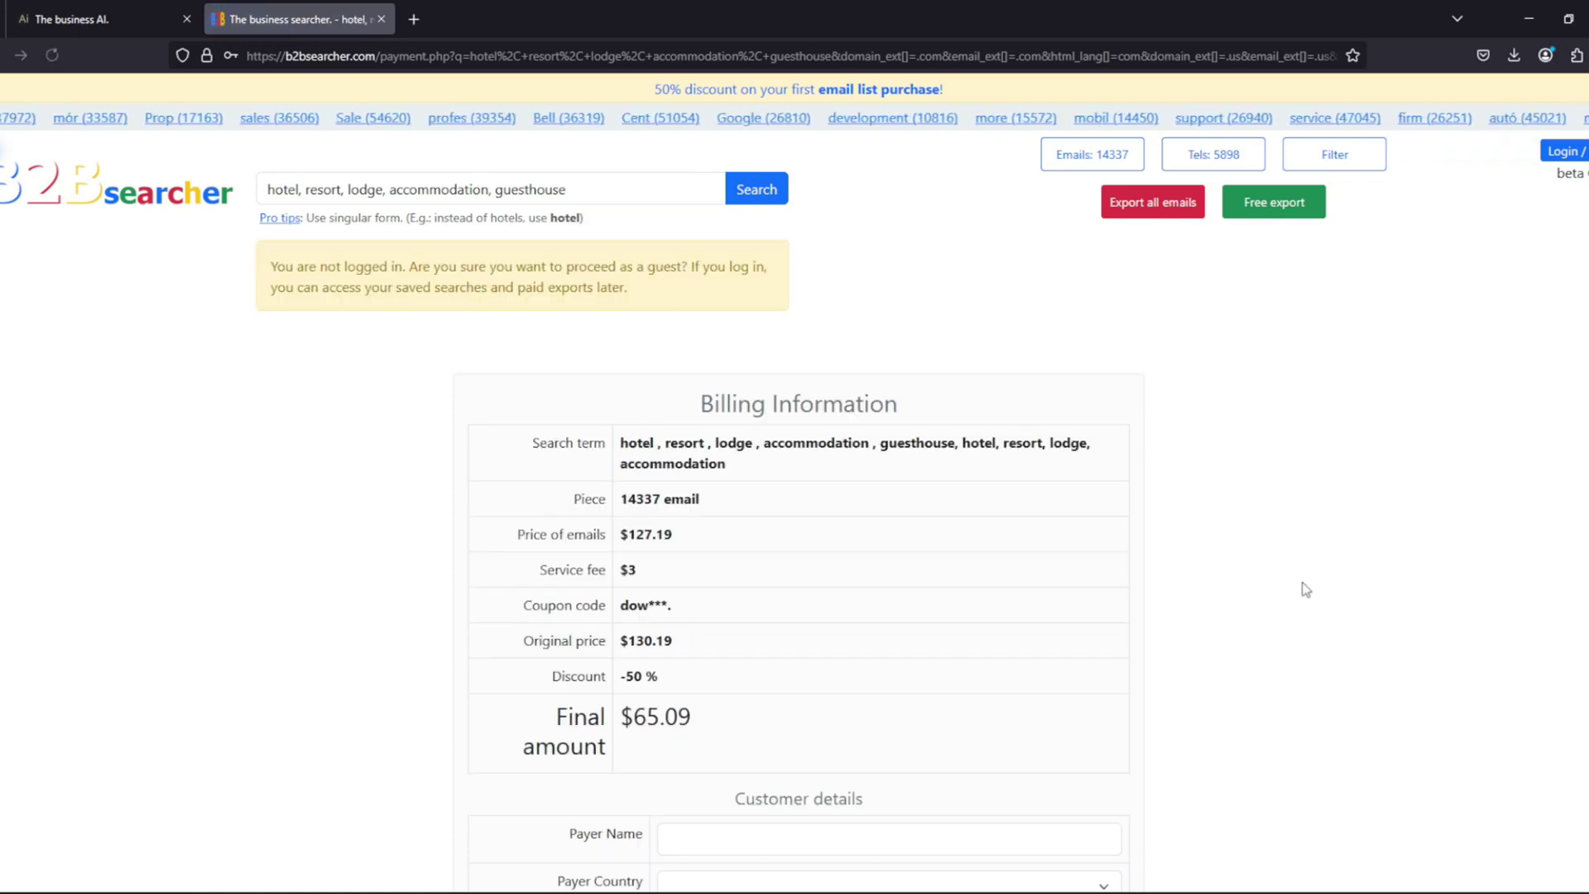
# Step: Confirm the -50% discount and $65.09 final amount, then proceed to payment
pyautogui.moveTo(662, 676); pyautogui.dragTo(618, 677)
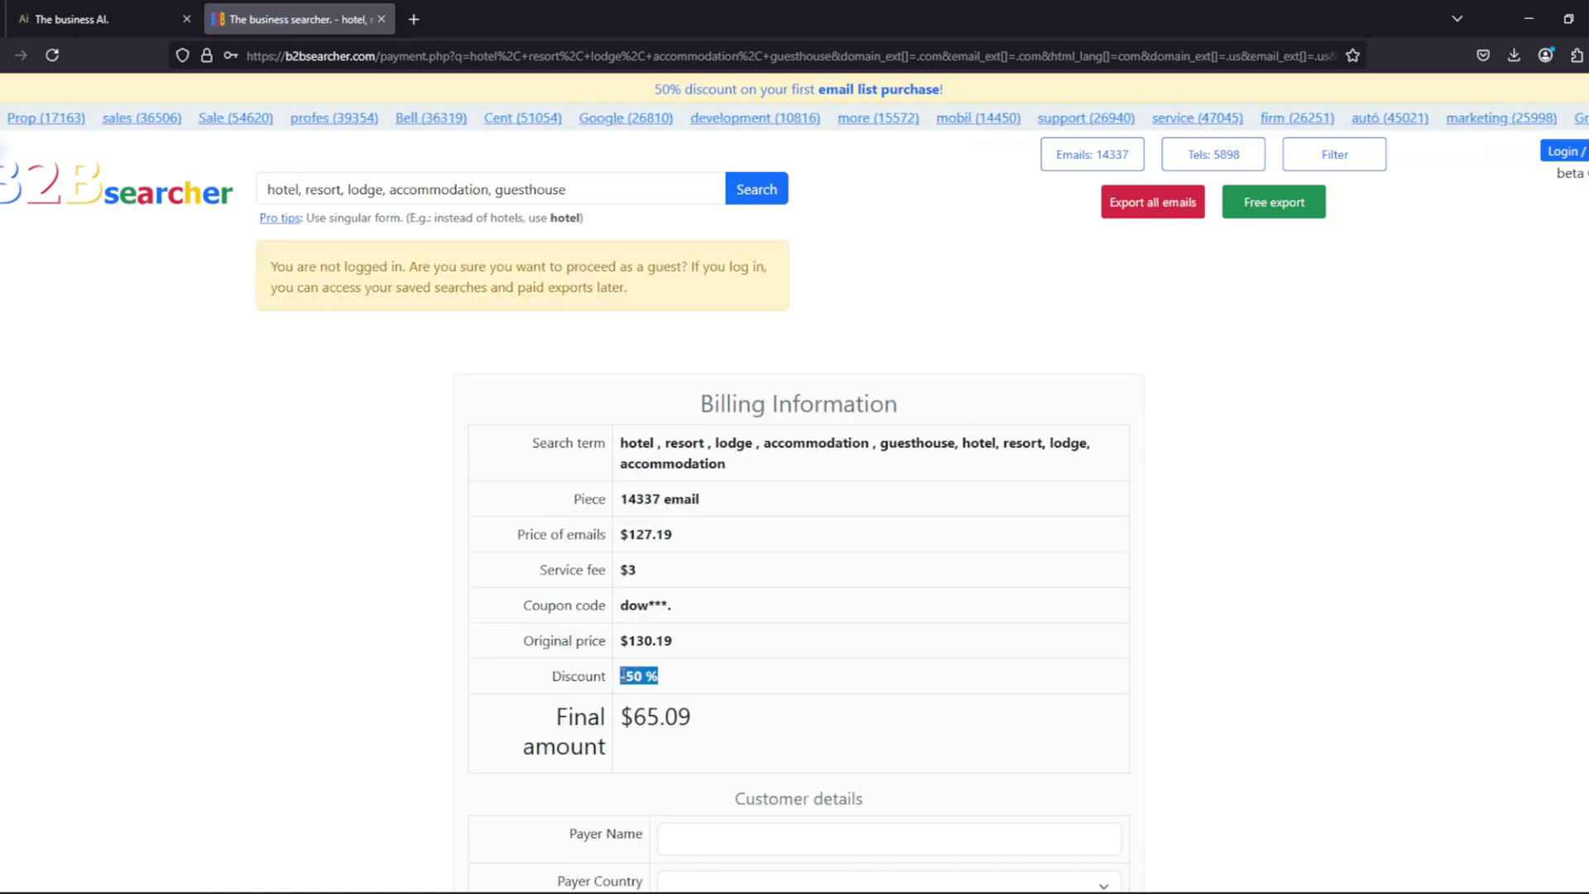
pyautogui.moveTo(692, 720); pyautogui.dragTo(619, 717)
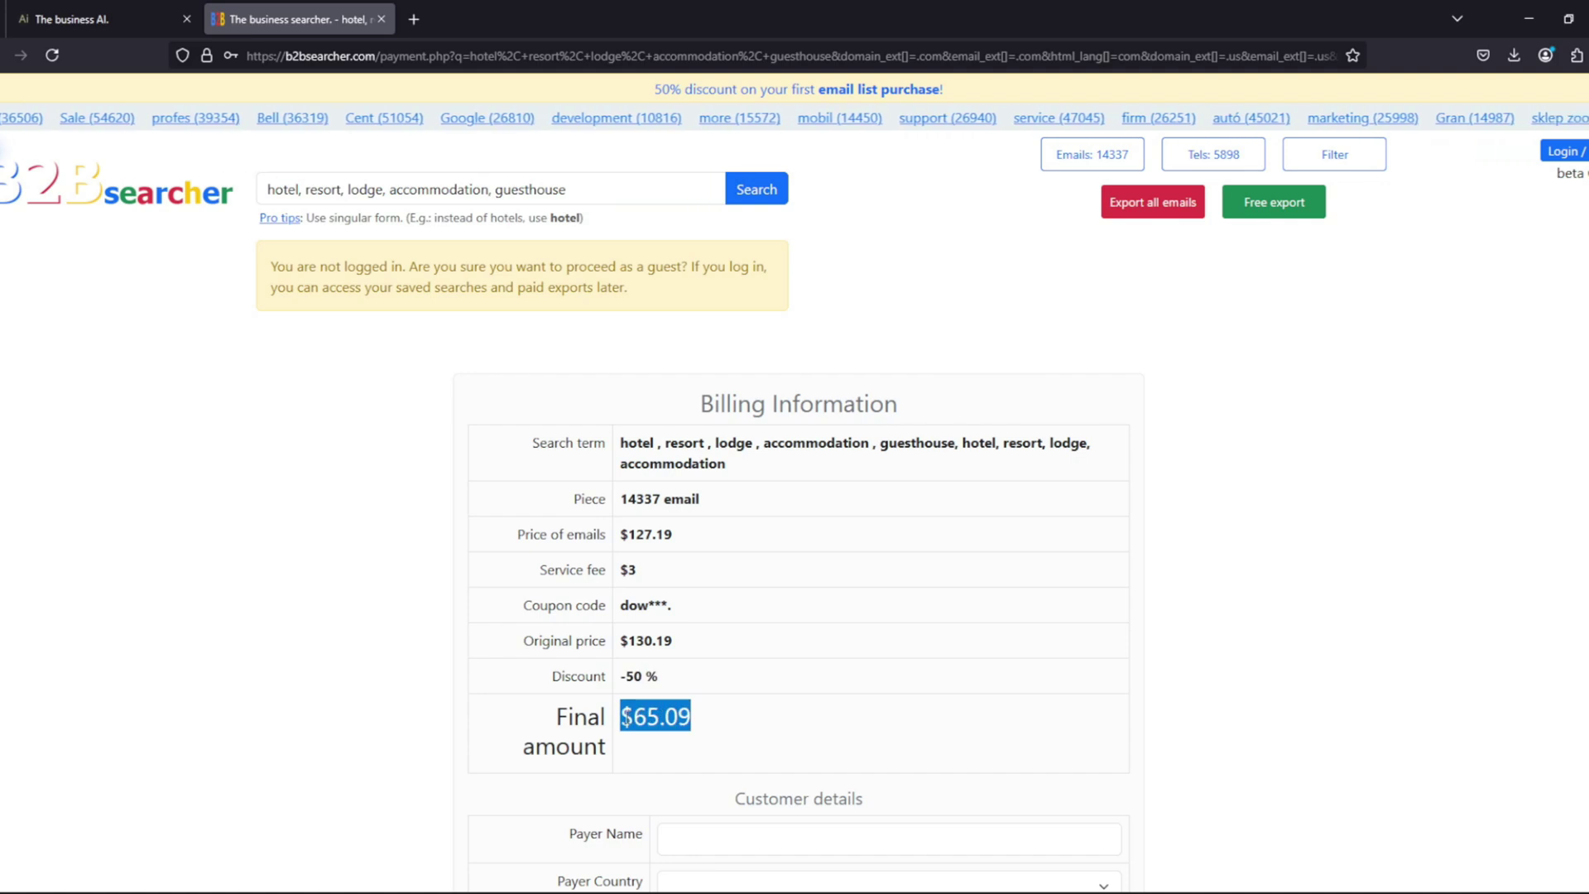
pyautogui.scroll(-5, 773, 638)
pyautogui.click(836, 660)
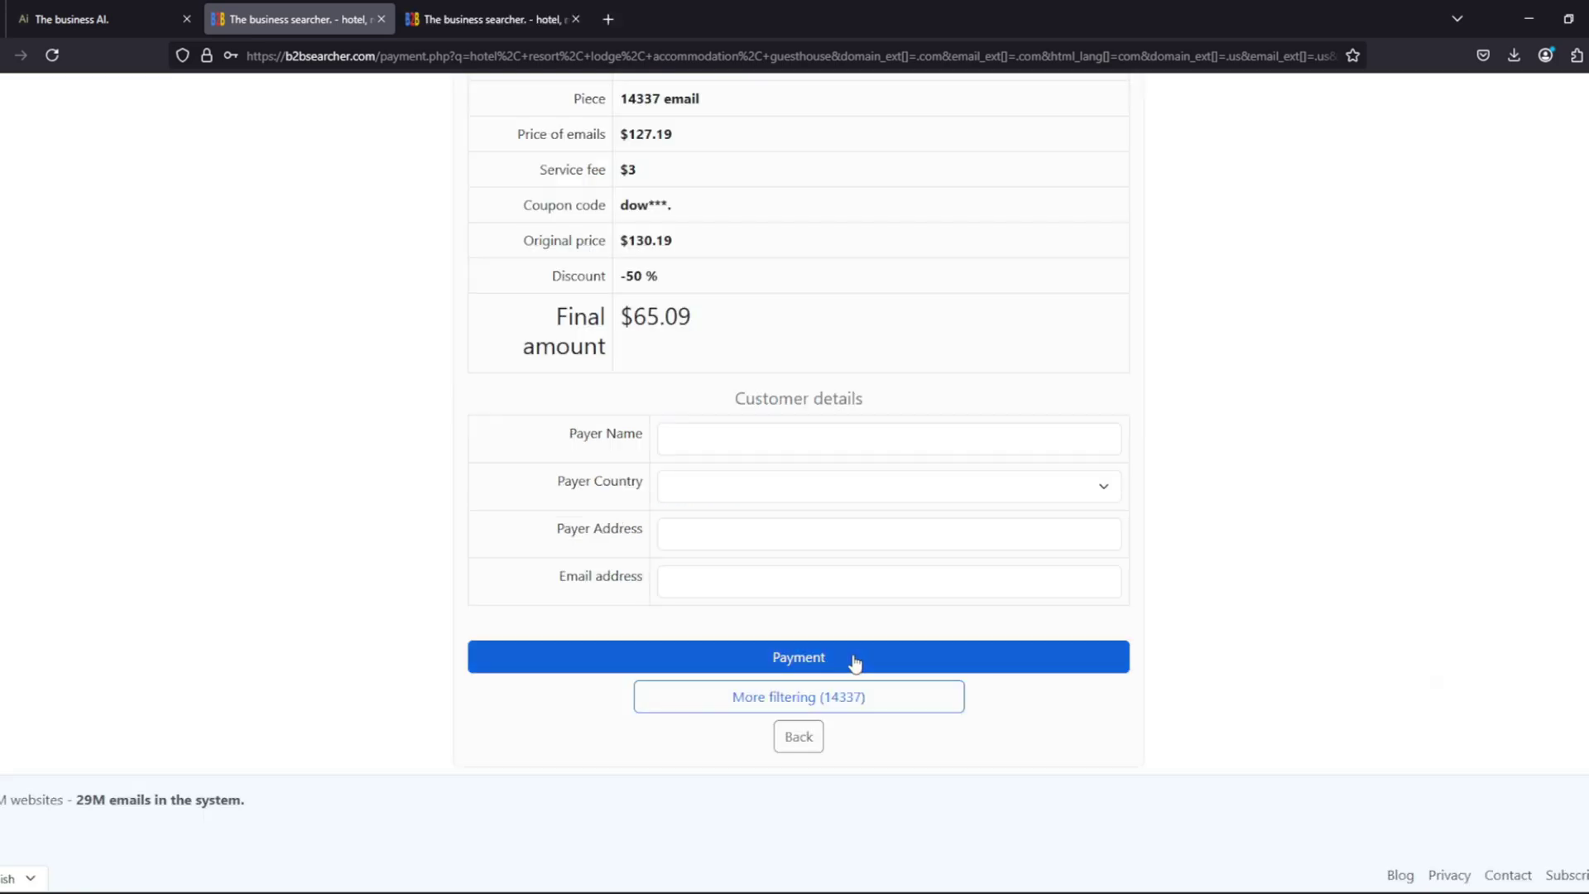